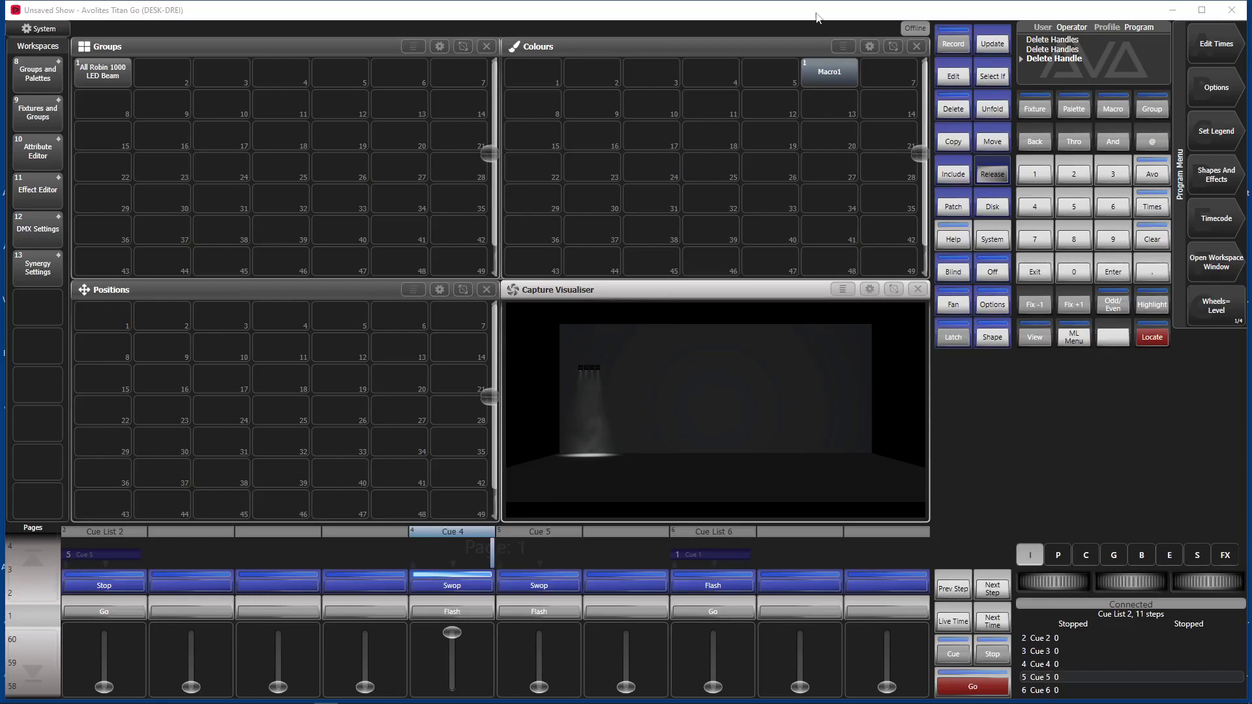
Fire Macro1 from the Colours window, stepping Cue List 2 from cue 5 to cue 9
{"action": "left_click", "coordinate": [828, 75]}
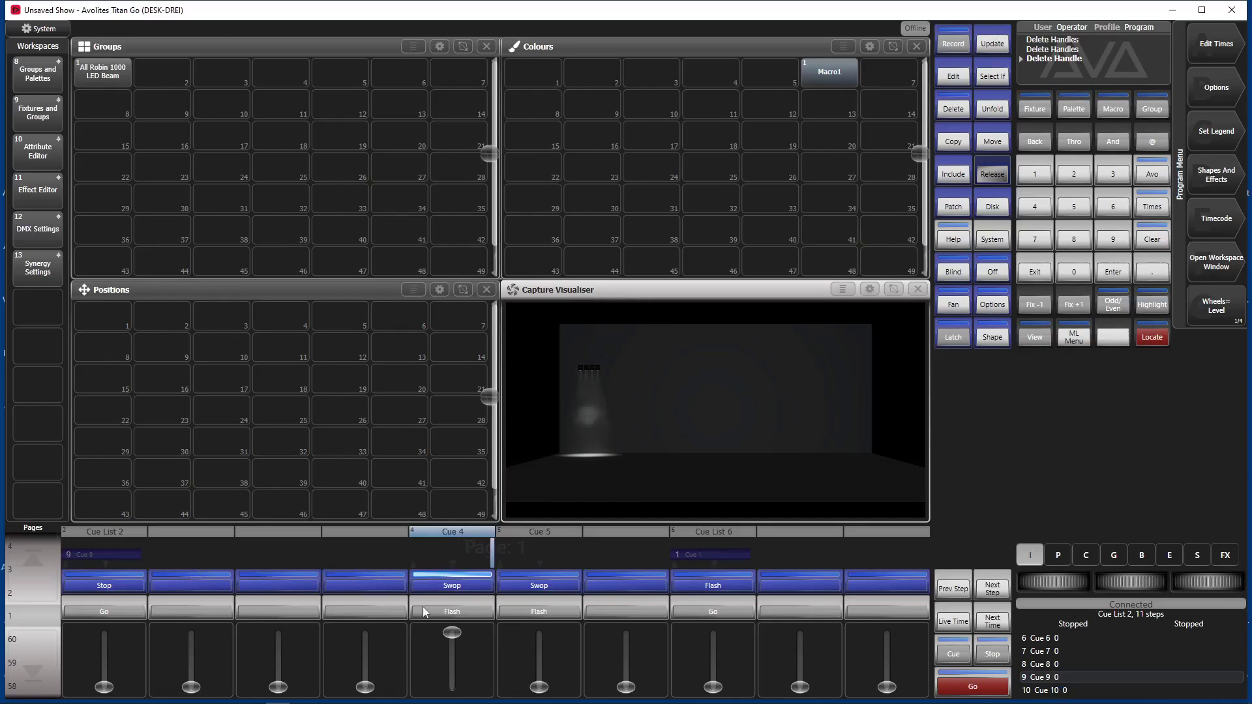
Pull Cue 4's fader to zero, swop Cue 4 to full, then flash Cue 5
{"action": "left_click_drag", "start_coordinate": [452, 633], "coordinate": [452, 687]}
{"action": "left_click", "coordinate": [442, 590]}
{"action": "left_click", "coordinate": [539, 612]}
{"action": "left_click", "coordinate": [536, 612]}
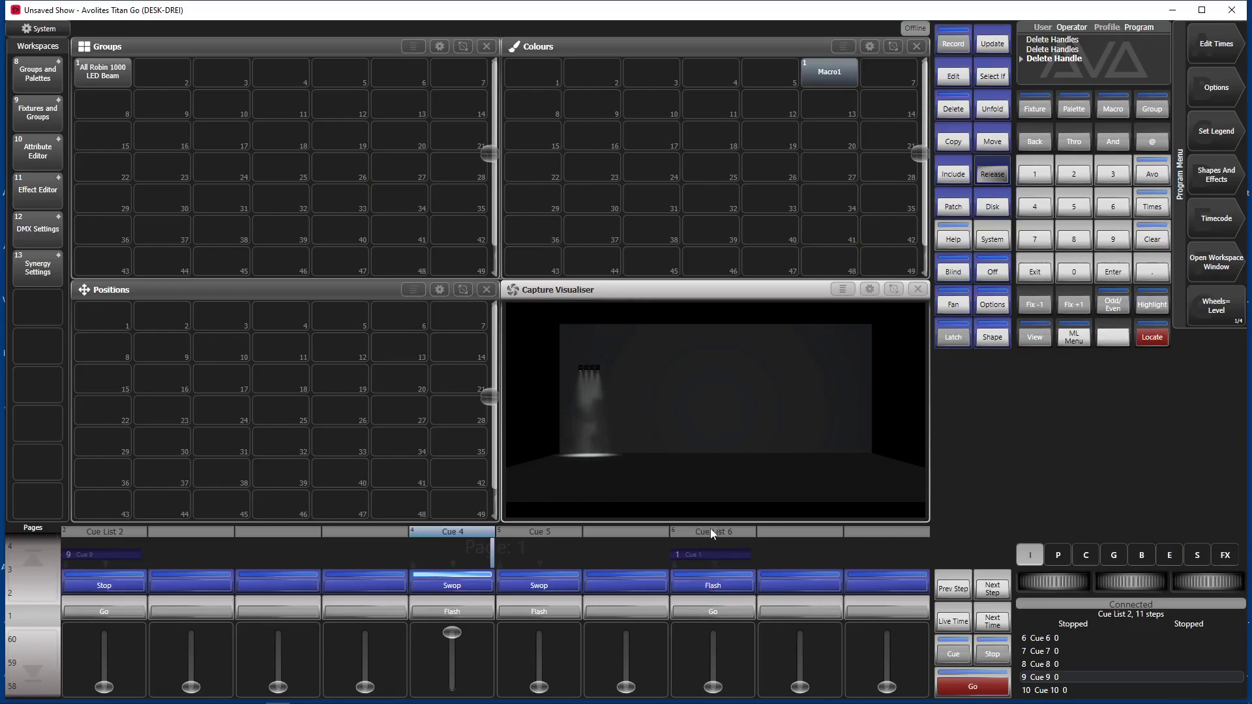
Flash Cue List 6 twice to autoload and fire the macro, then show the Disk options
{"action": "left_click", "coordinate": [711, 587]}
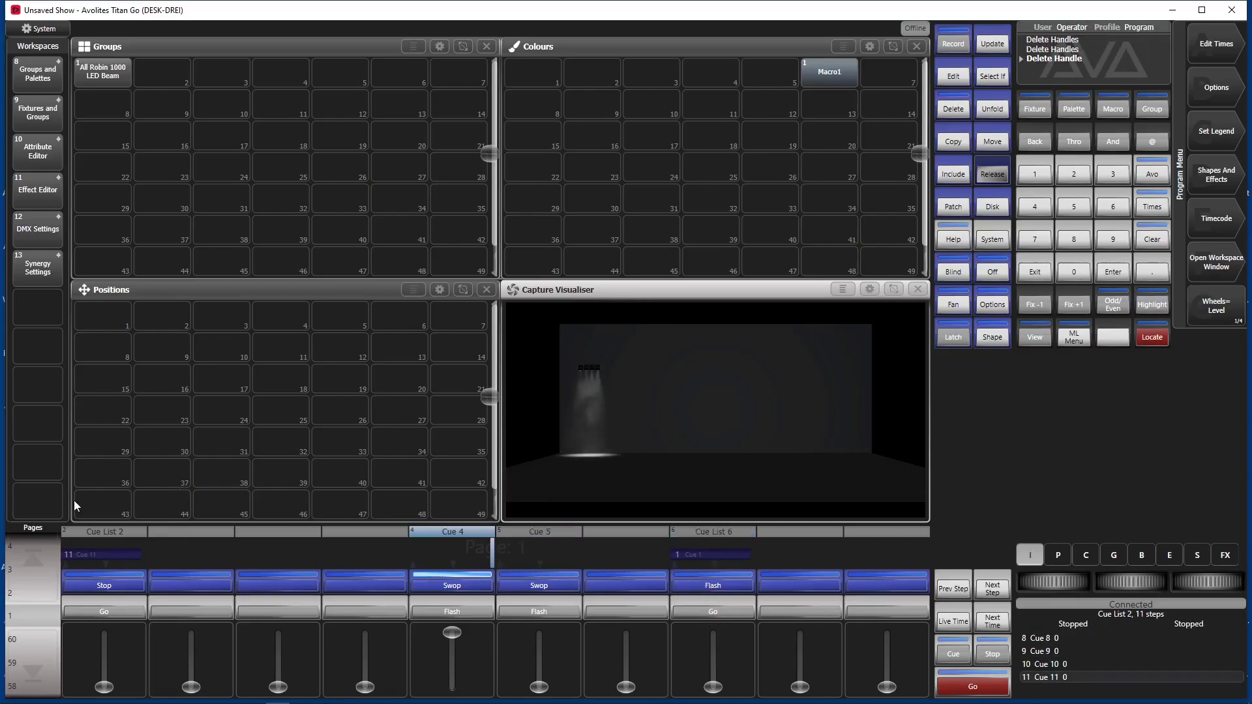
{"action": "left_click", "coordinate": [720, 590]}
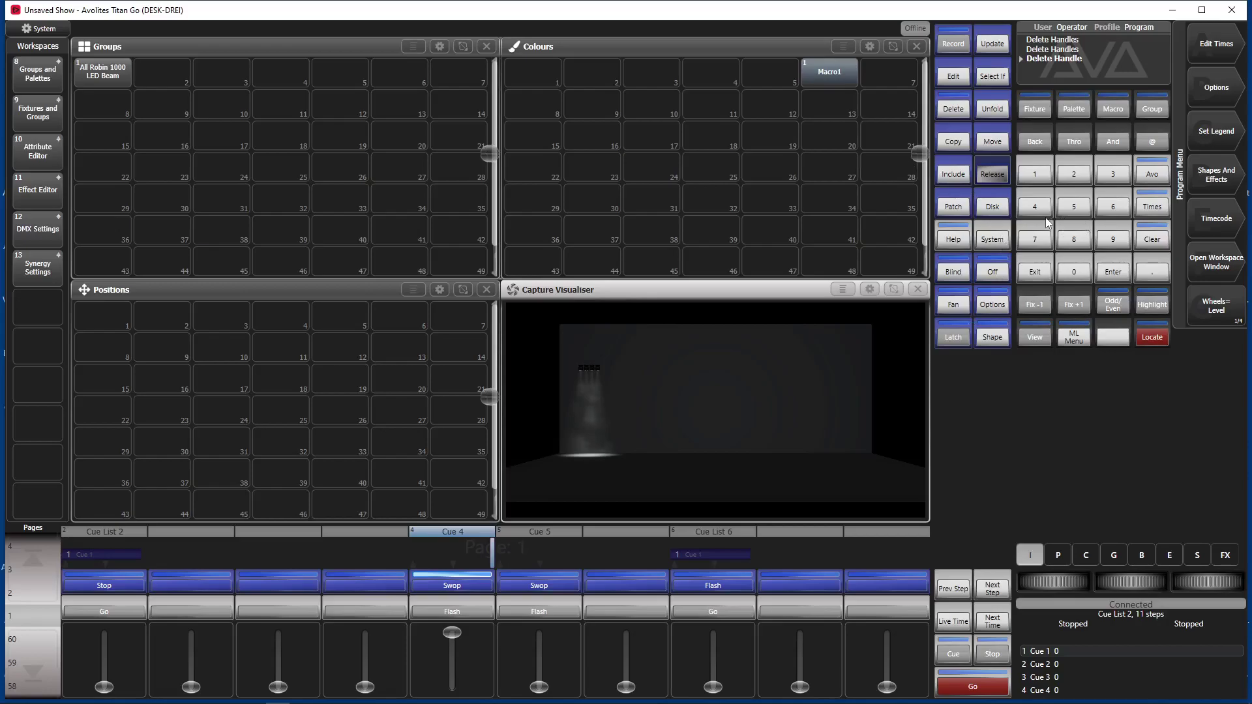
{"action": "left_click", "coordinate": [987, 210]}
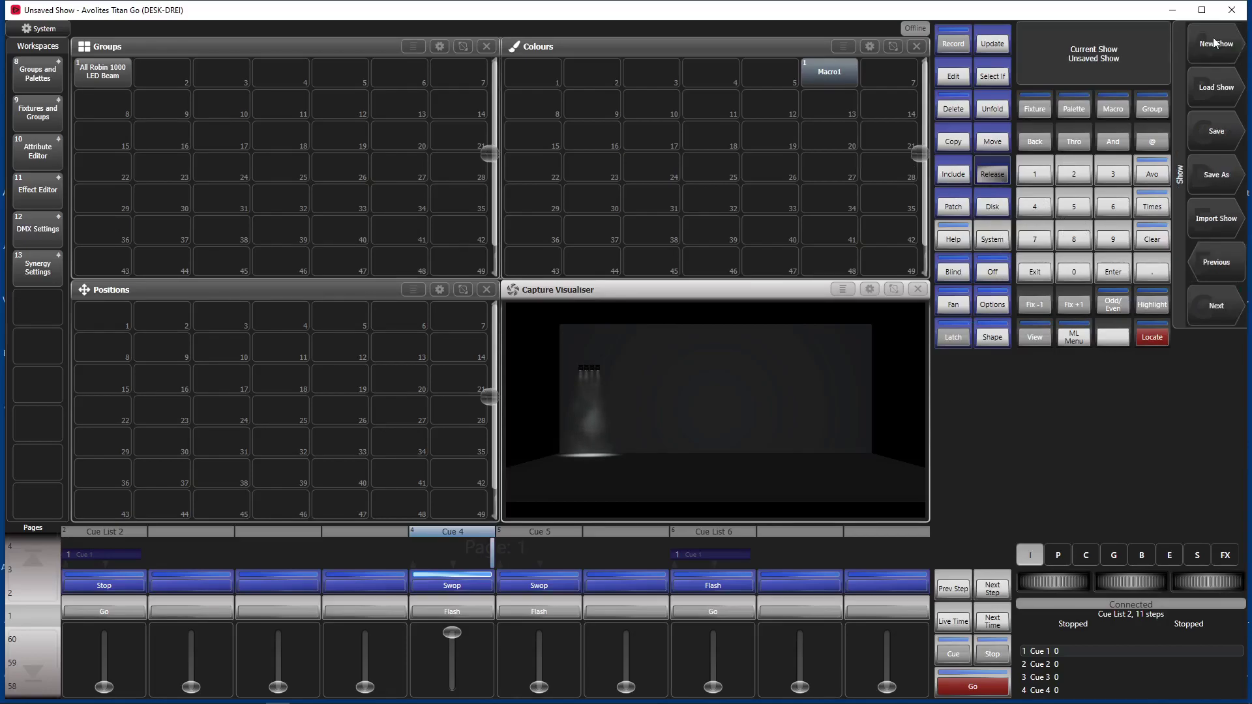
Start a fresh empty show and pick Robe as the fixture manufacturer to patch
{"action": "left_click", "coordinate": [1215, 43]}
{"action": "left_click", "coordinate": [1212, 37]}
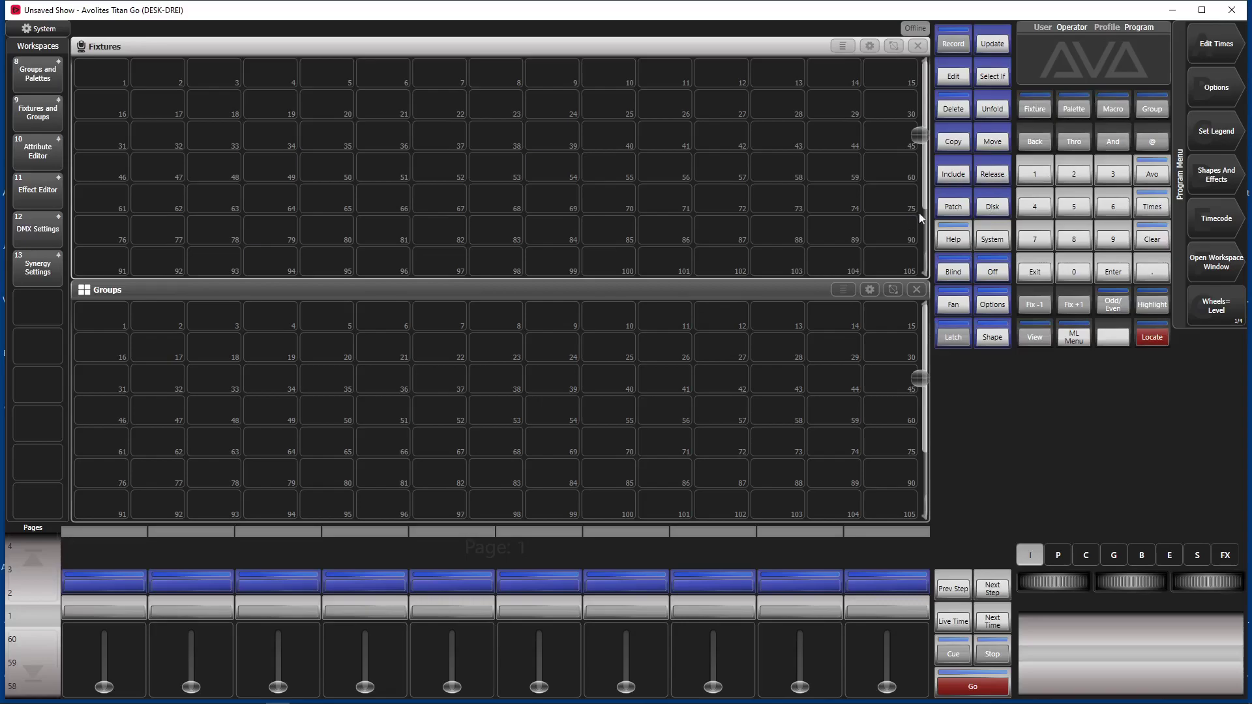
{"action": "left_click", "coordinate": [954, 210]}
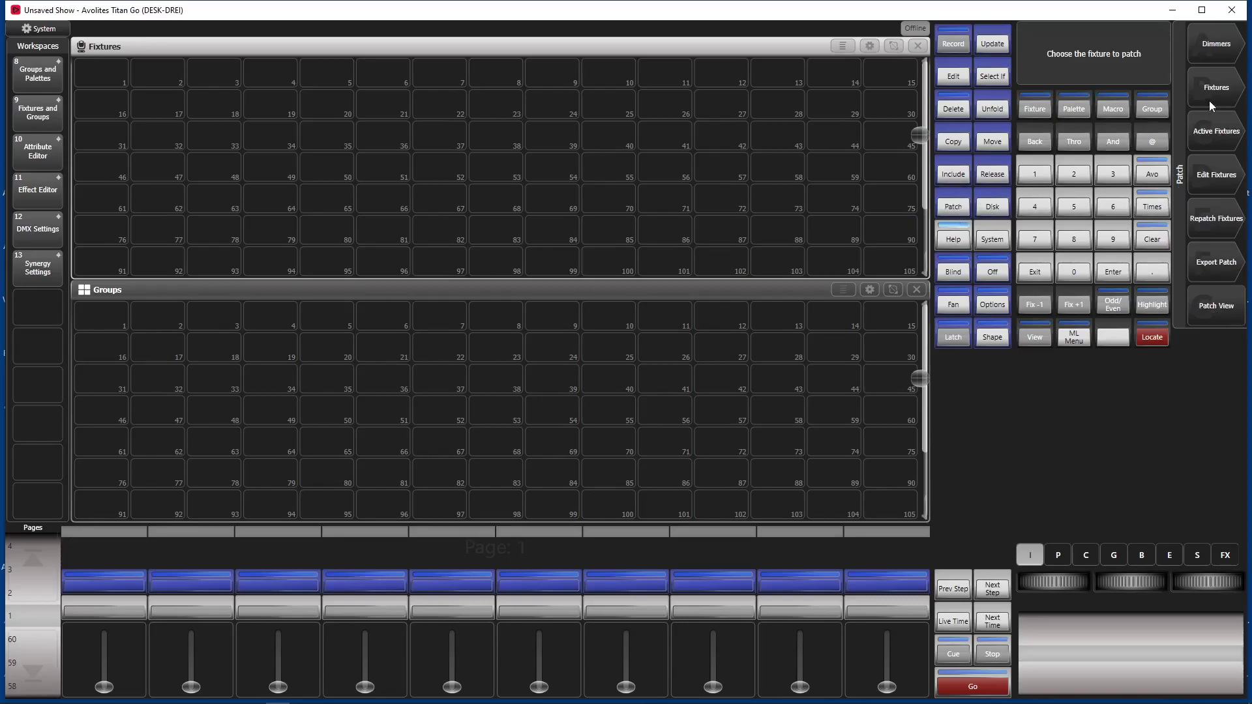
{"action": "left_click", "coordinate": [1219, 85]}
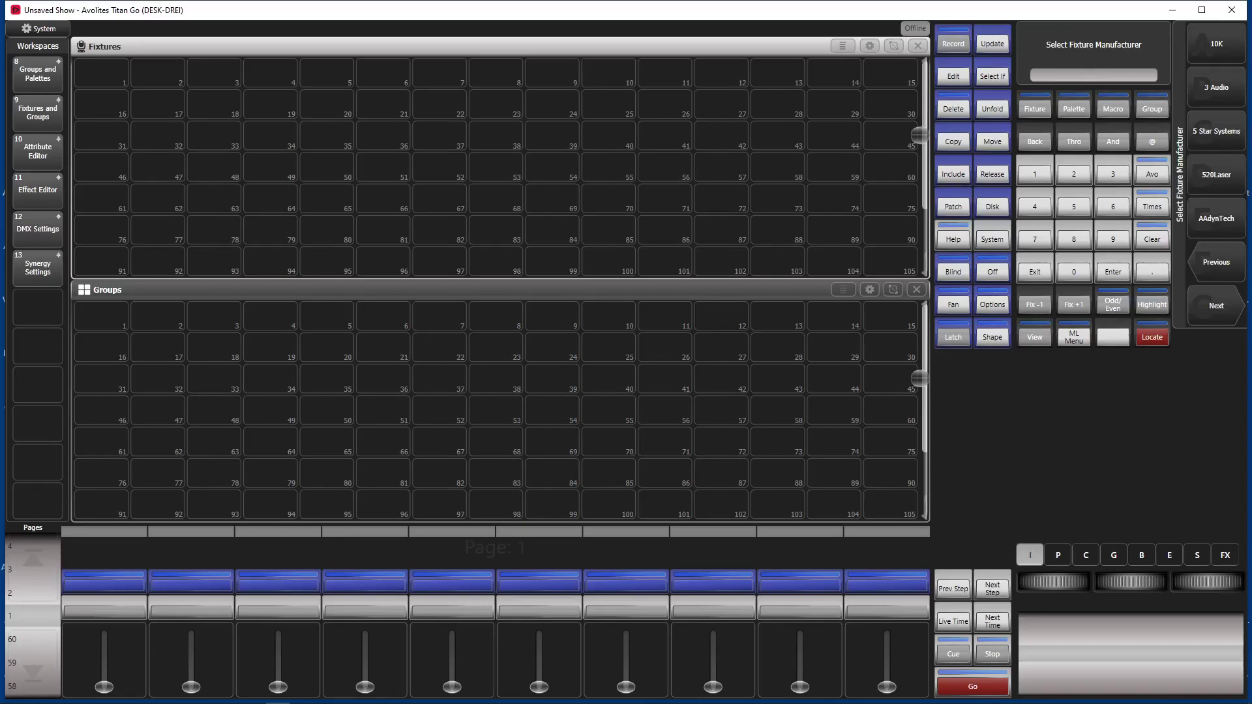
{"action": "type", "text": "robe"}
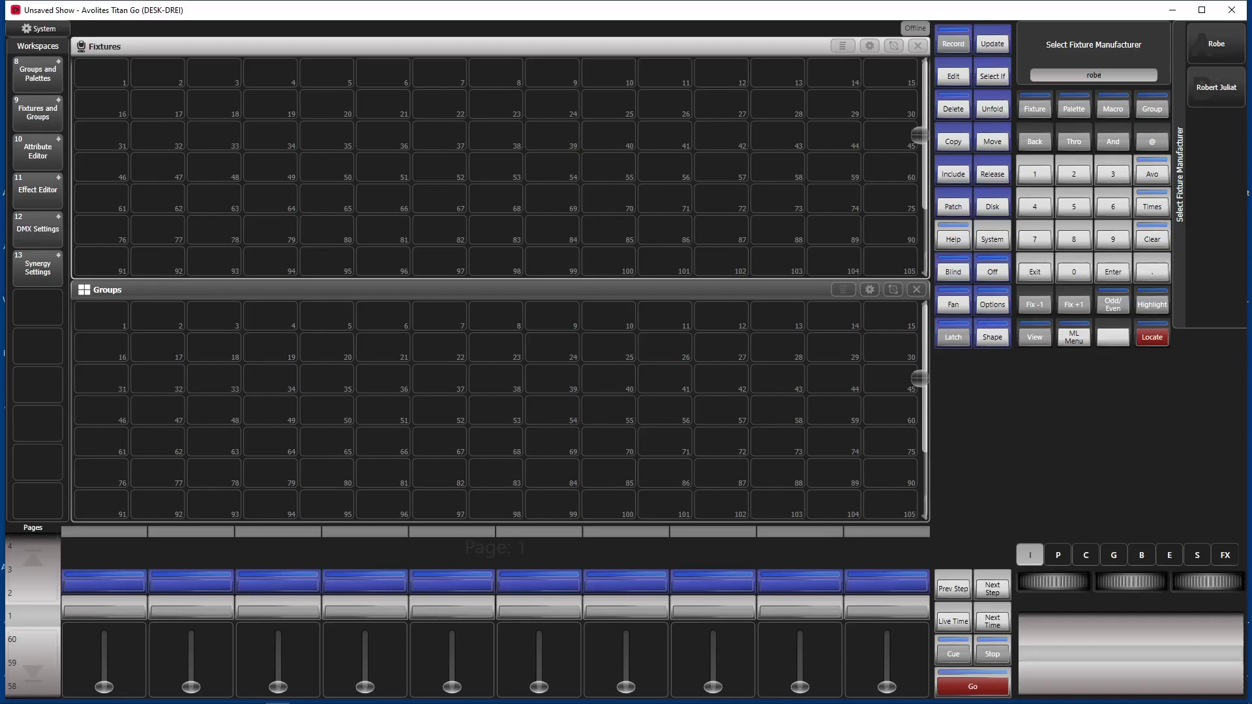
{"action": "key", "text": "Return"}
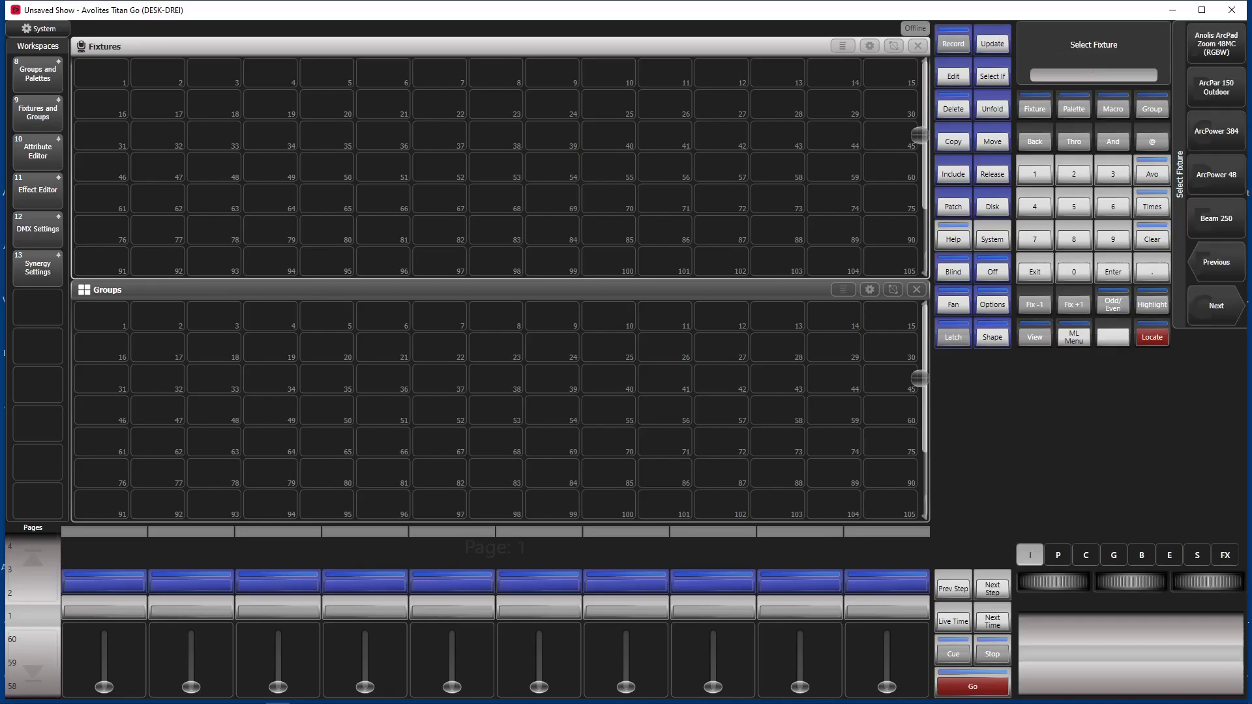
Patch four Robin 1000 LED Beam fixtures in Mode 1 (37 DMX) onto handles 1–4
{"action": "type", "text": "led"}
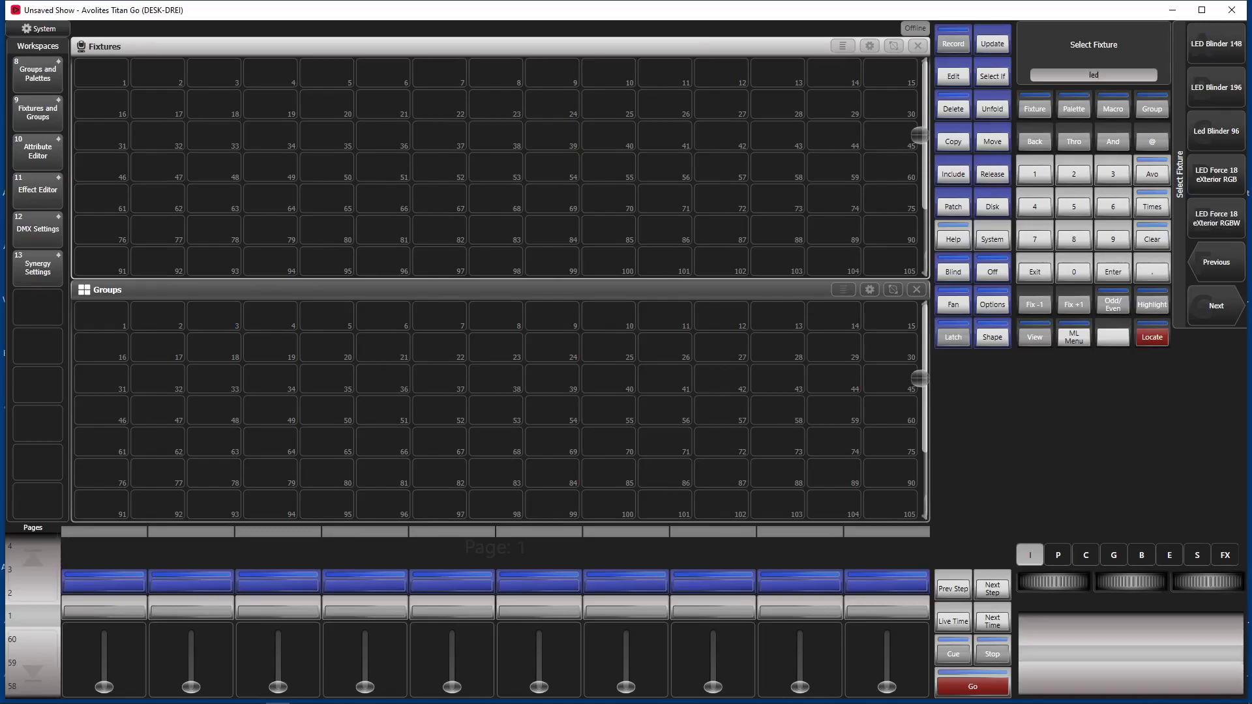
{"action": "key", "text": "BackSpace"}
{"action": "key", "text": "BackSpace"}
{"action": "key", "text": "BackSpace"}
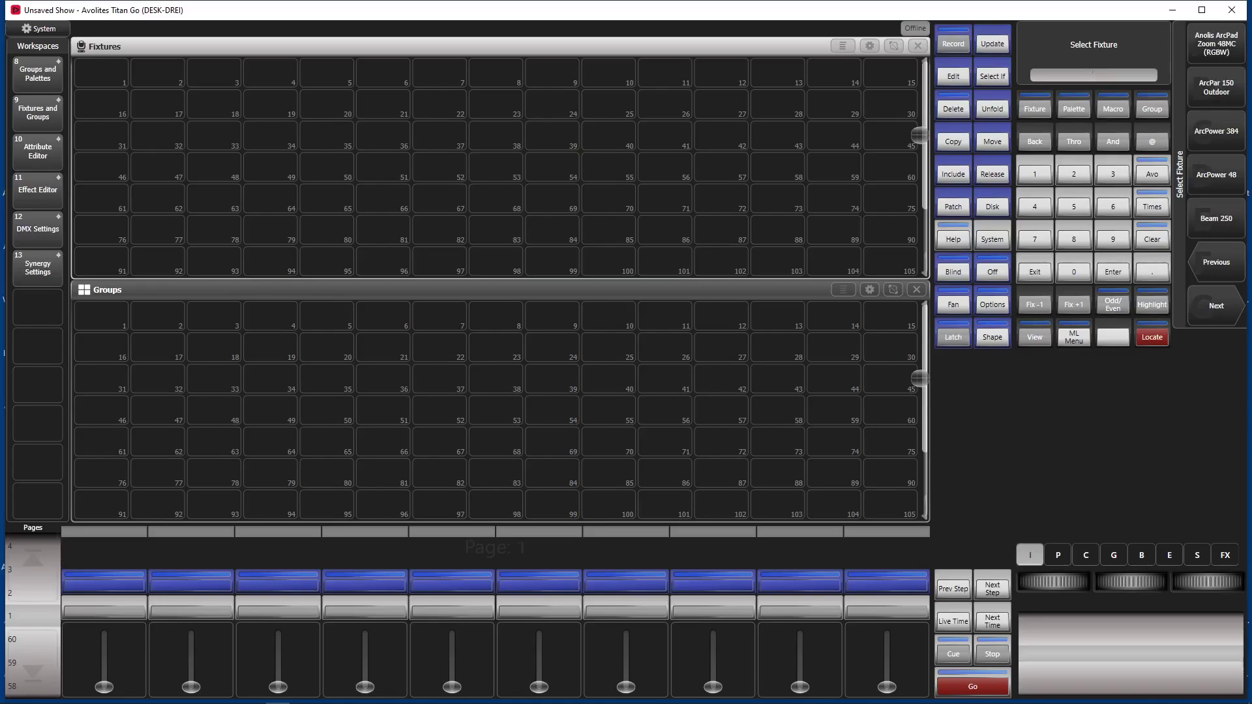
{"action": "type", "text": "robin"}
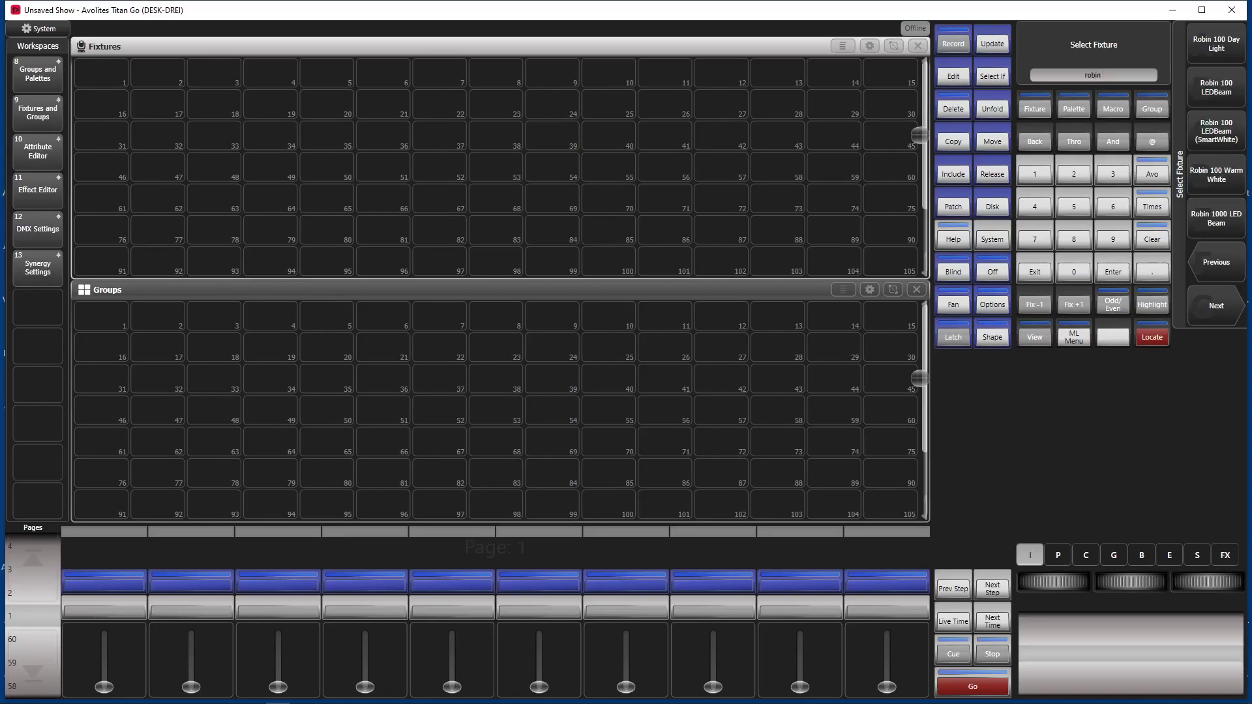
{"action": "type", "text": " 100"}
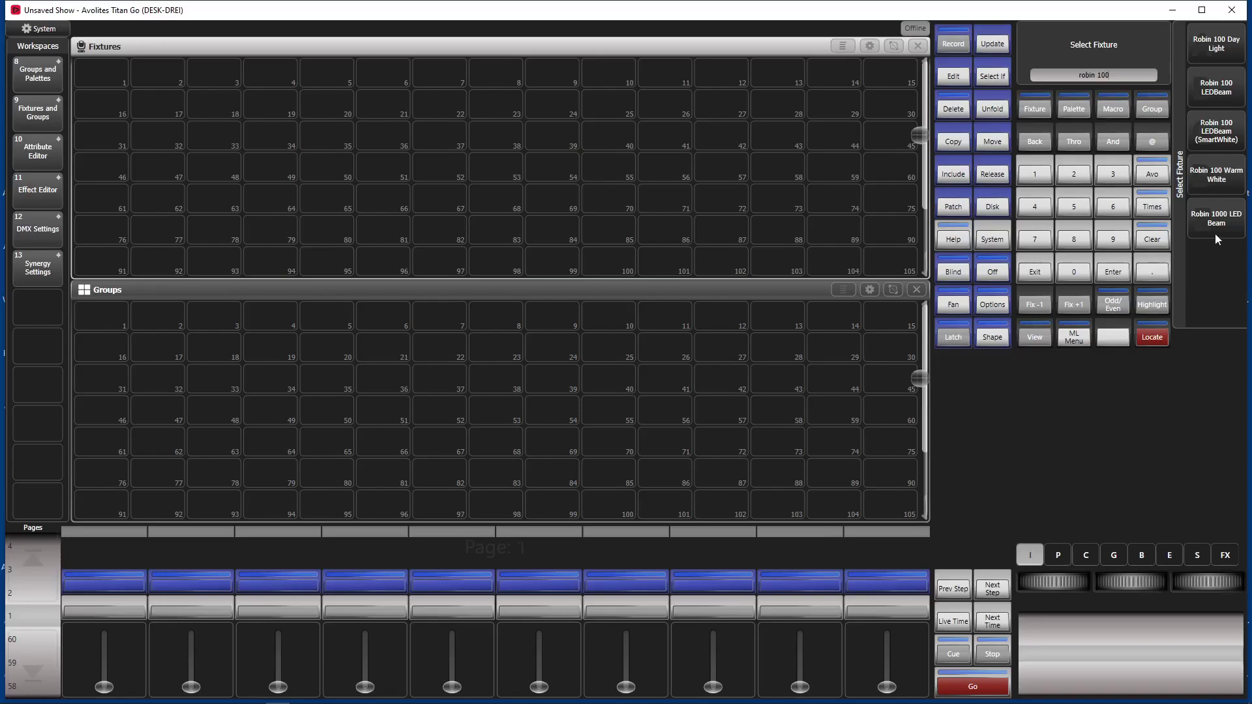
{"action": "left_click", "coordinate": [1233, 221]}
{"action": "left_click", "coordinate": [1207, 46]}
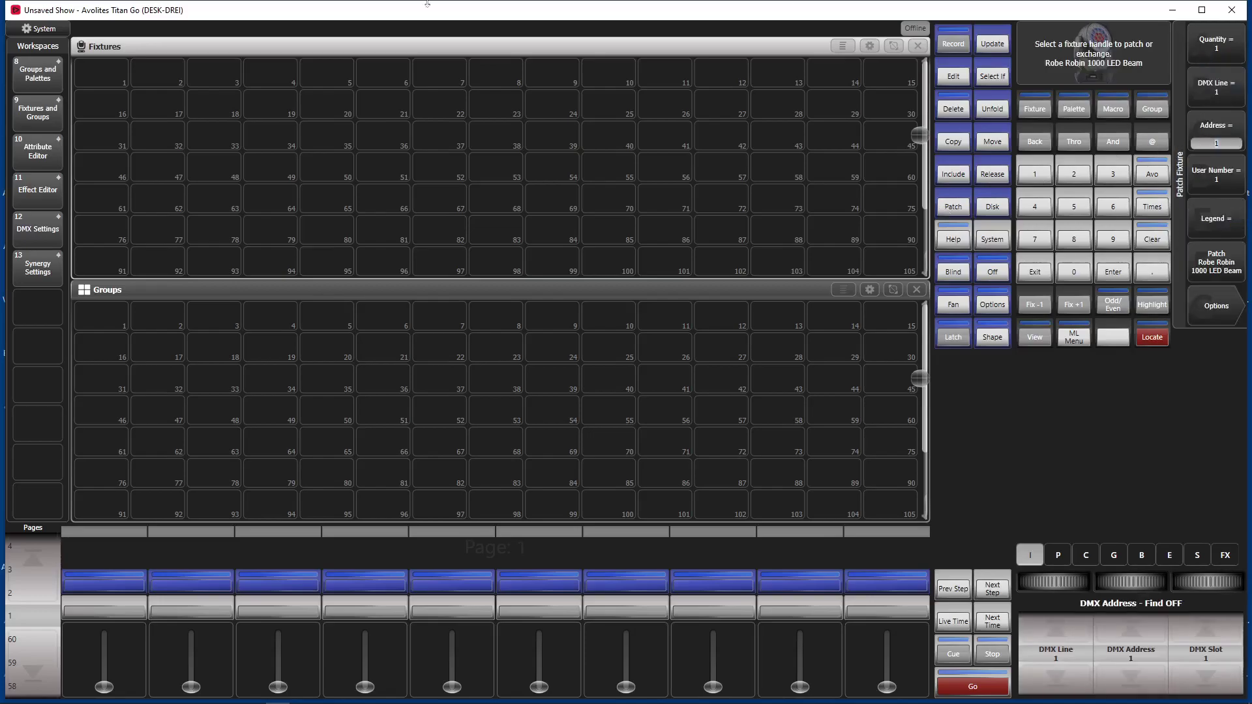
{"action": "left_click_drag", "start_coordinate": [182, 57], "coordinate": [290, 76]}
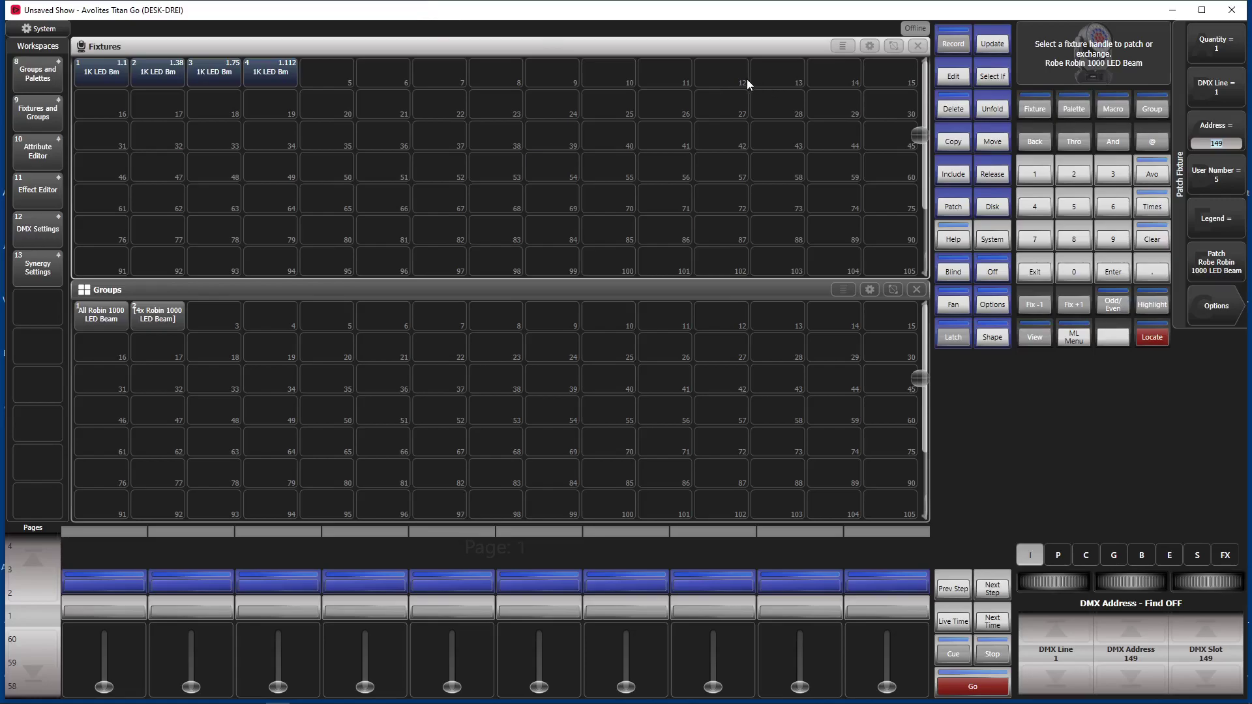
{"action": "key", "text": "Escape"}
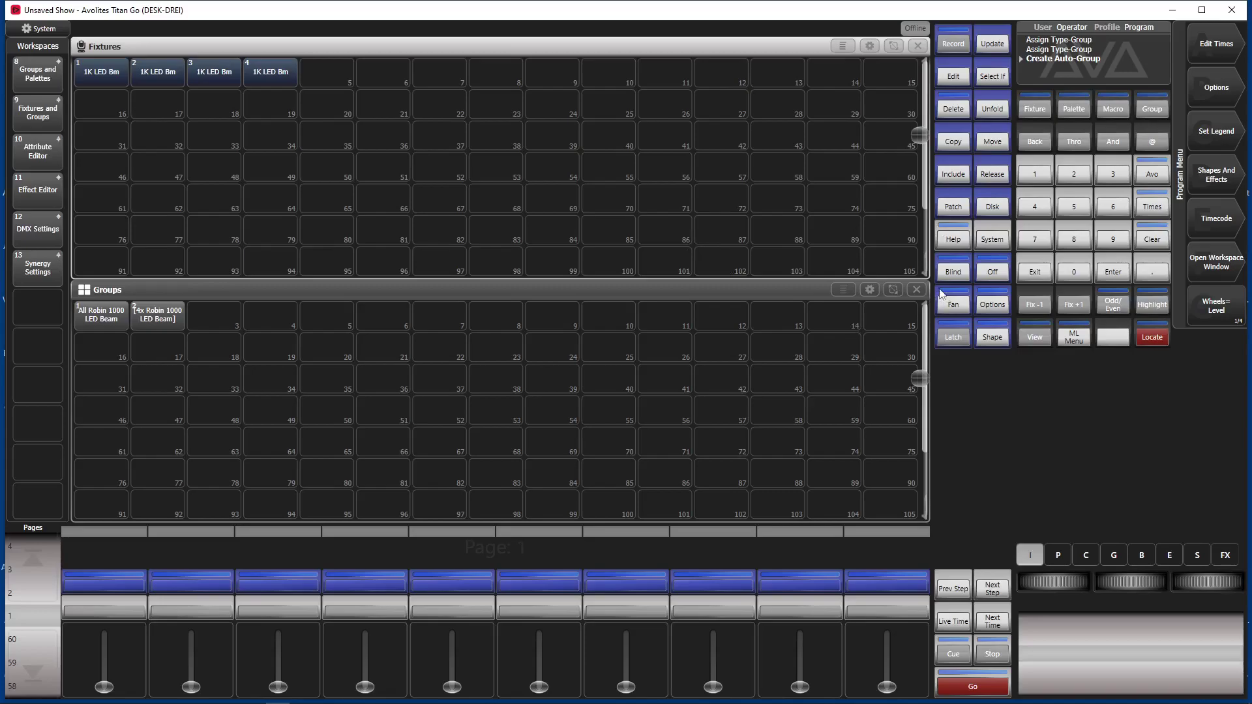
Close the Groups window and shrink the Fixtures window to the top-left area
{"action": "left_click", "coordinate": [916, 291]}
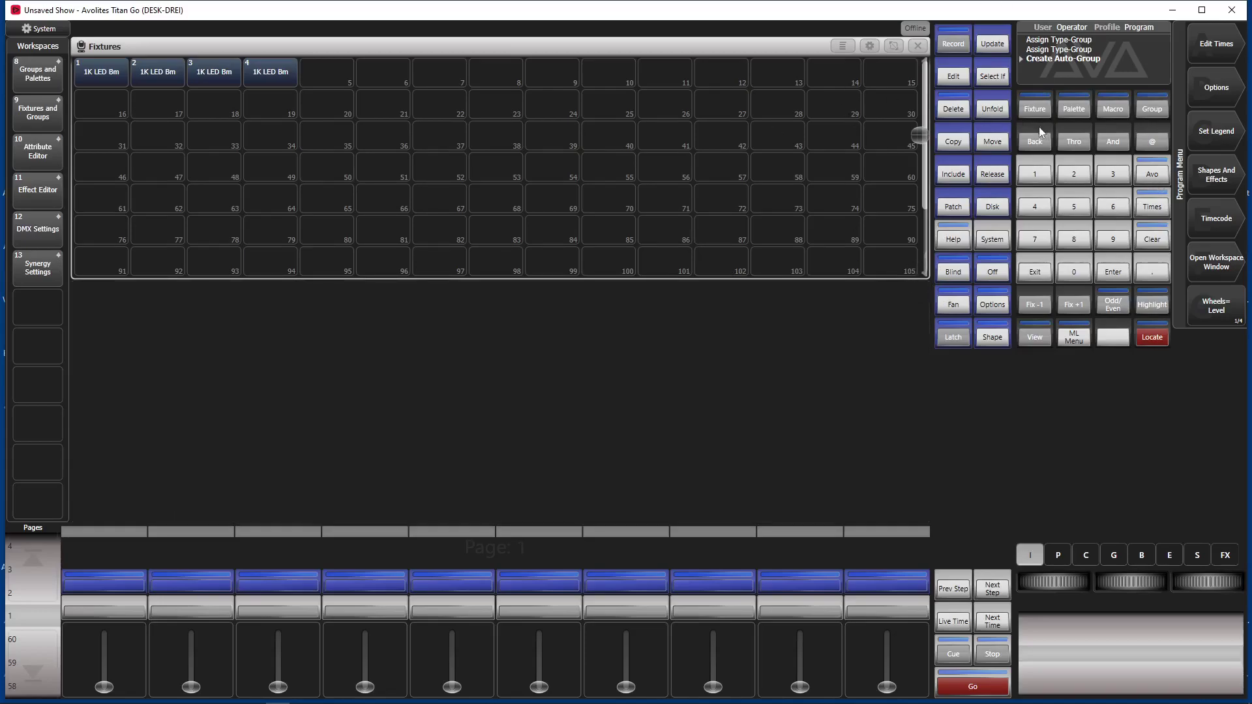
{"action": "left_click", "coordinate": [894, 45]}
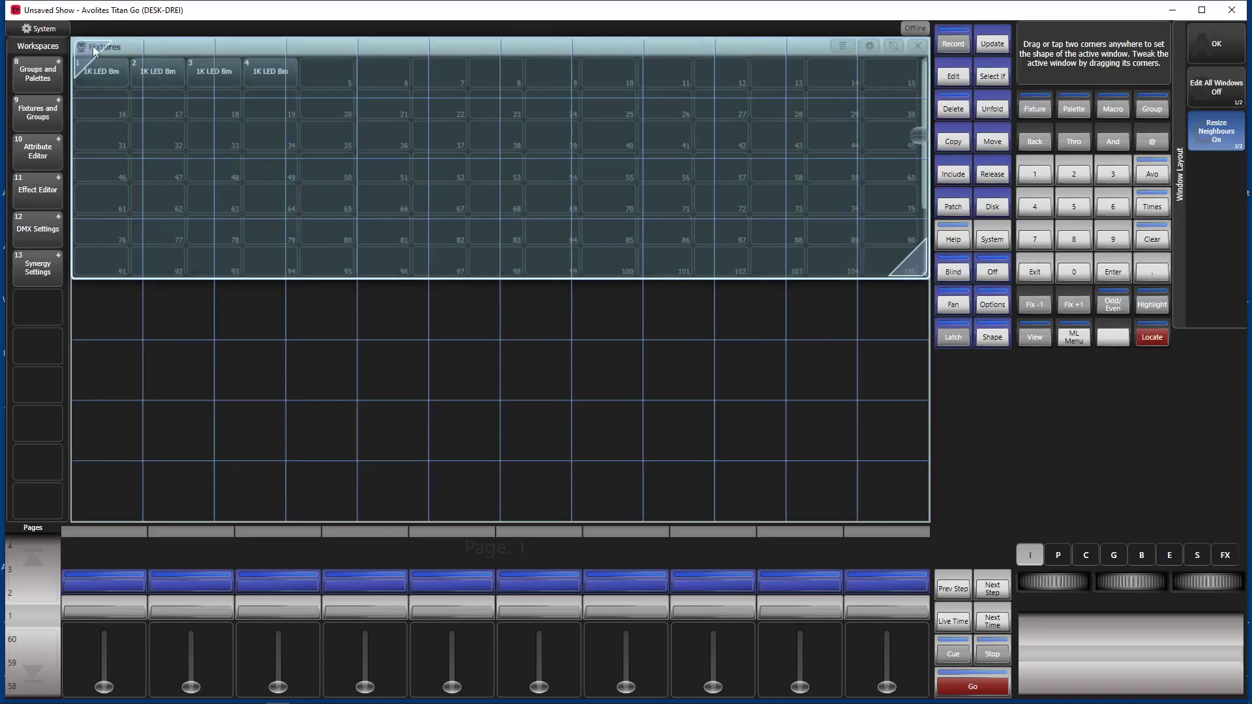
{"action": "mouse_move", "coordinate": [92, 47]}
{"action": "left_mouse_down"}
{"action": "mouse_move", "coordinate": [390, 185]}
{"action": "mouse_move", "coordinate": [92, 47]}
{"action": "left_mouse_up"}
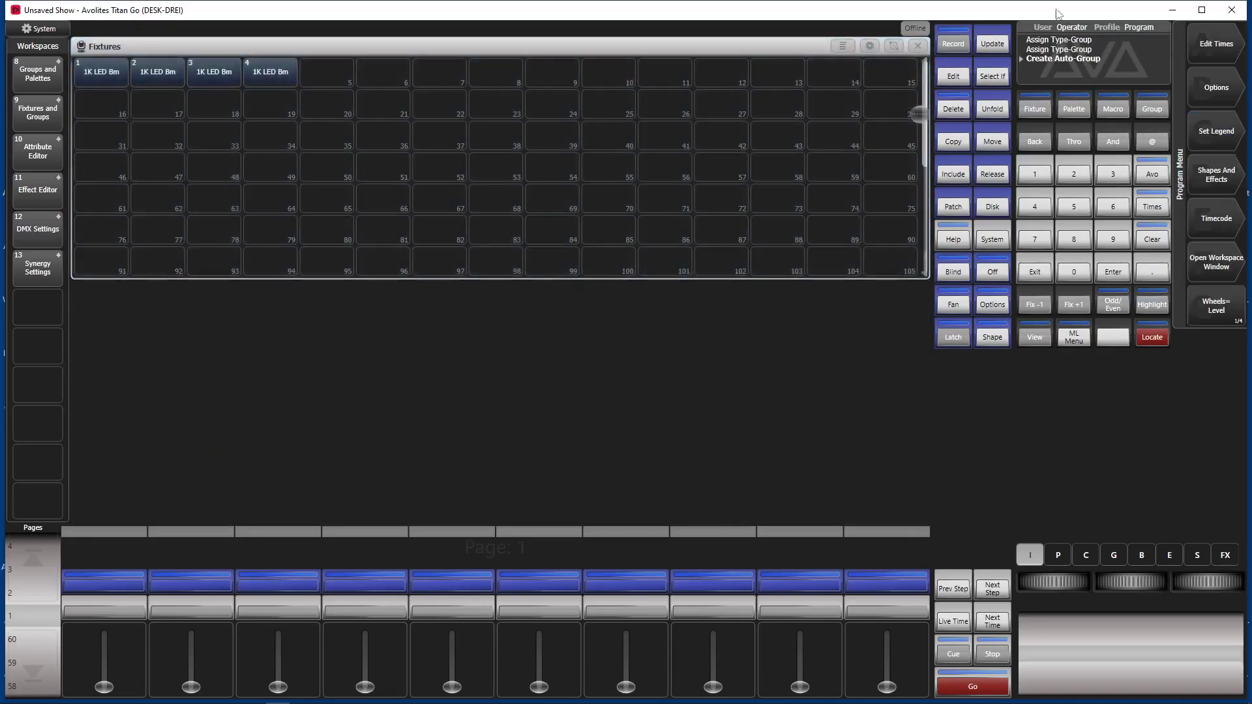
{"action": "left_click", "coordinate": [895, 47]}
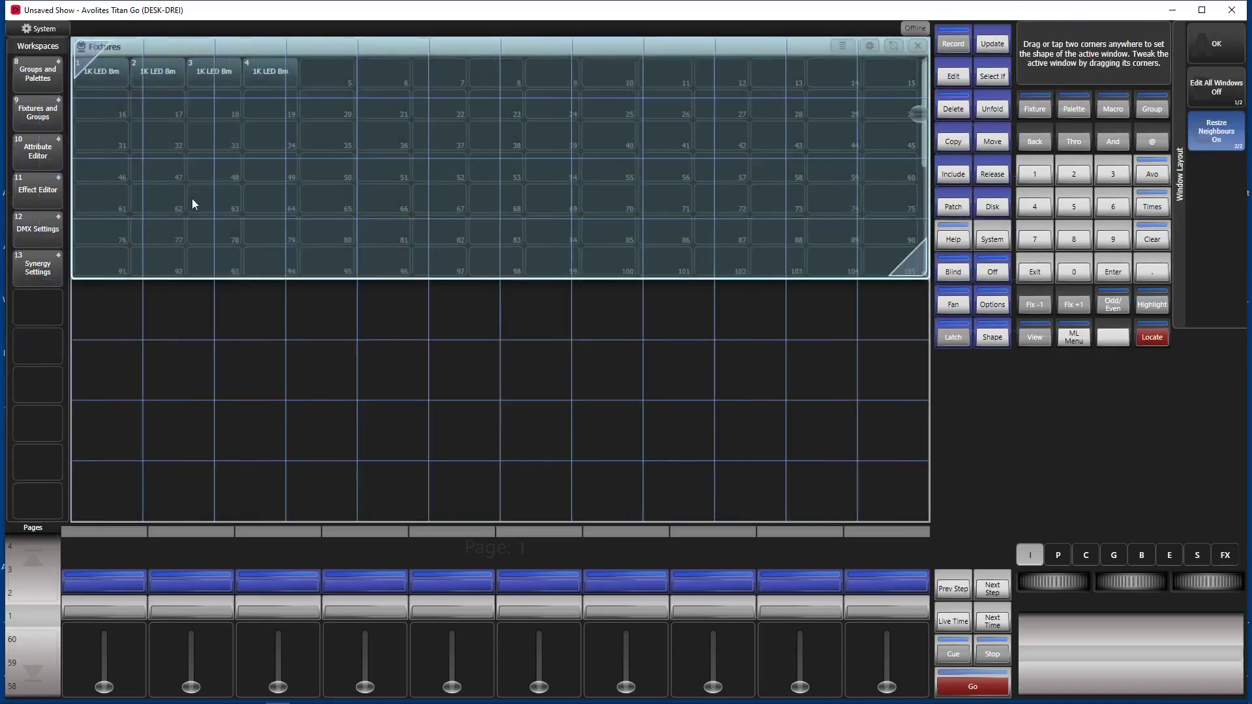
{"action": "left_click_drag", "start_coordinate": [77, 249], "coordinate": [288, 77]}
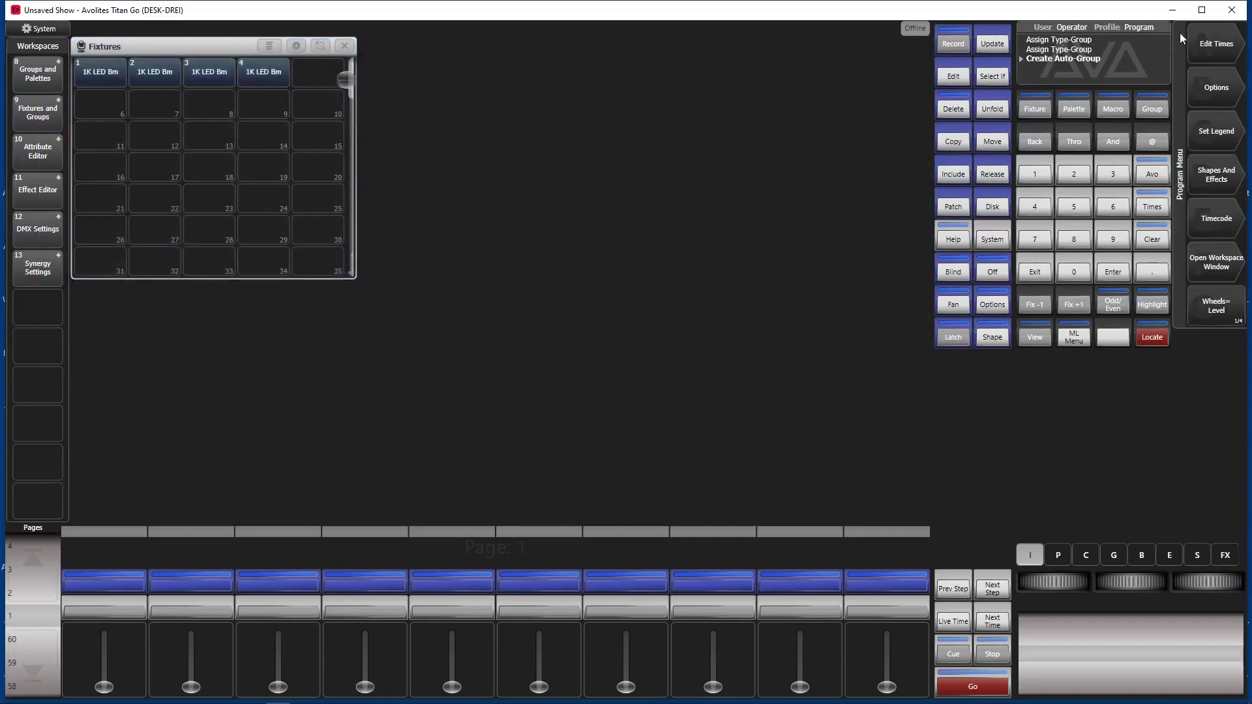
Add a Capture Visualiser window and place it in the top-right area
{"action": "left_click", "coordinate": [1218, 260]}
{"action": "left_click", "coordinate": [1219, 174]}
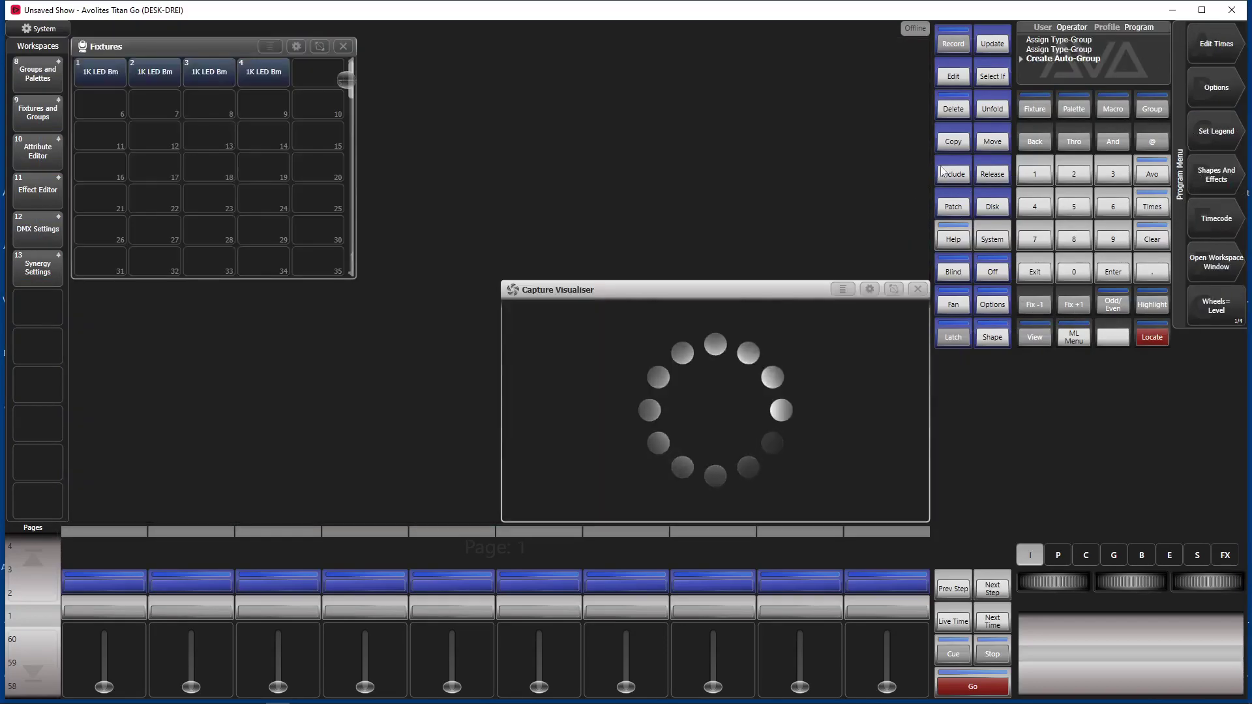
{"action": "left_click", "coordinate": [894, 287]}
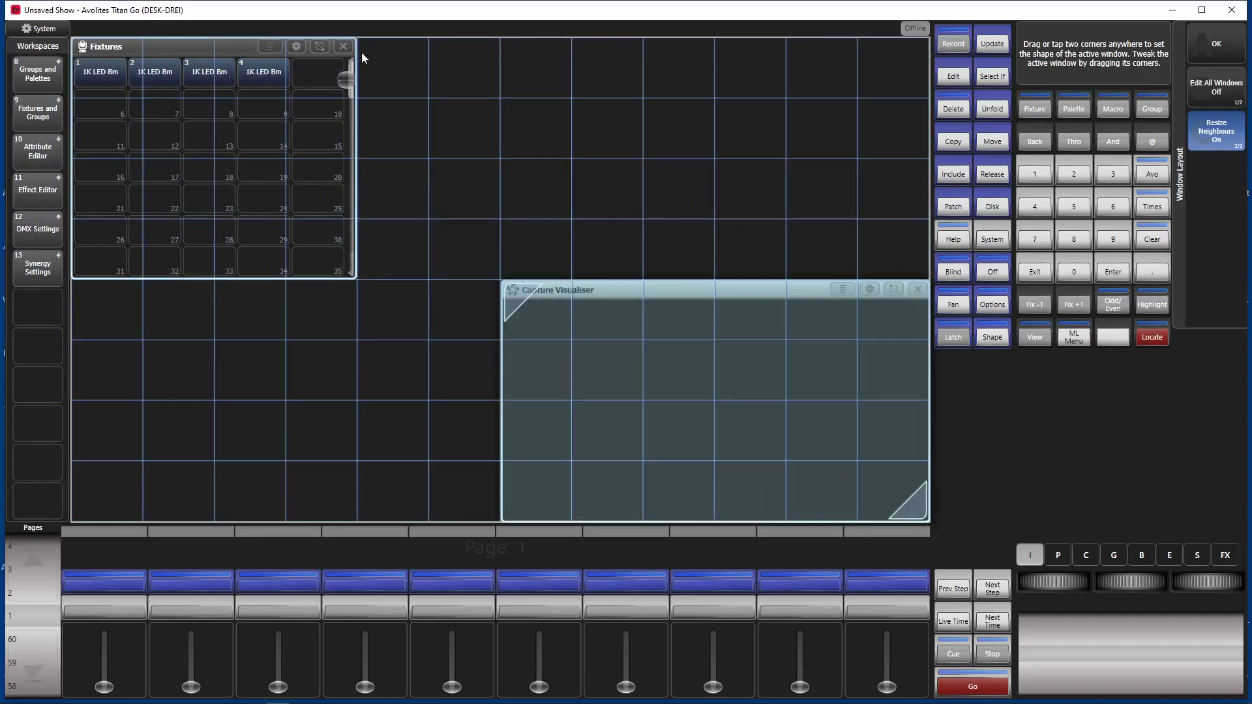
{"action": "left_click_drag", "start_coordinate": [388, 59], "coordinate": [927, 242]}
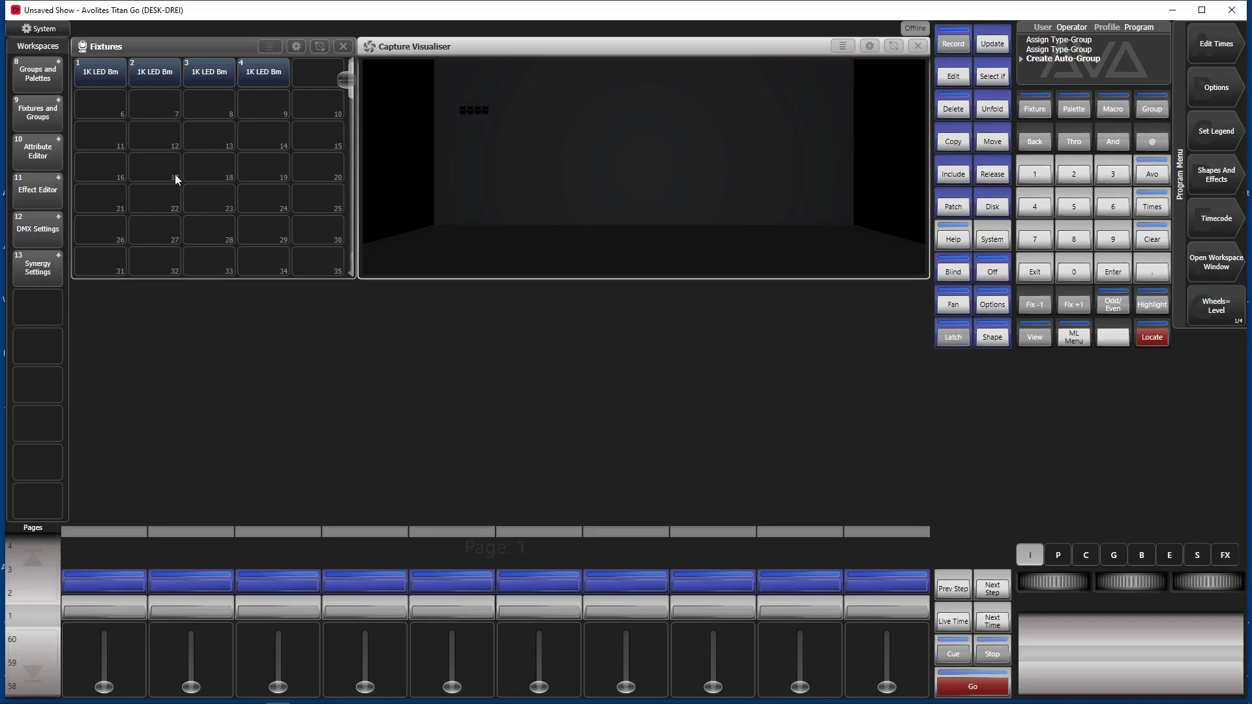
Locate fixtures 1–4 at full dimmer and record them in Channel mode as Cue 1 on playback 9
{"action": "left_click_drag", "start_coordinate": [88, 62], "coordinate": [317, 68]}
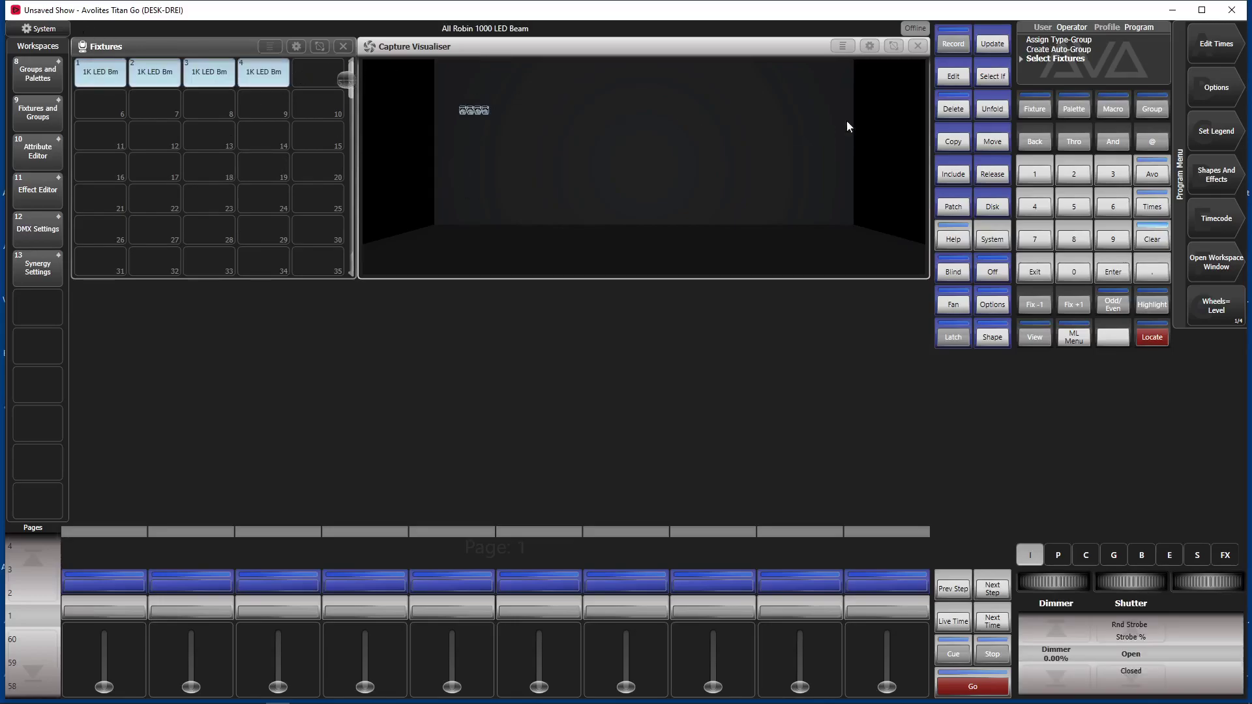
{"action": "left_click", "coordinate": [1153, 337]}
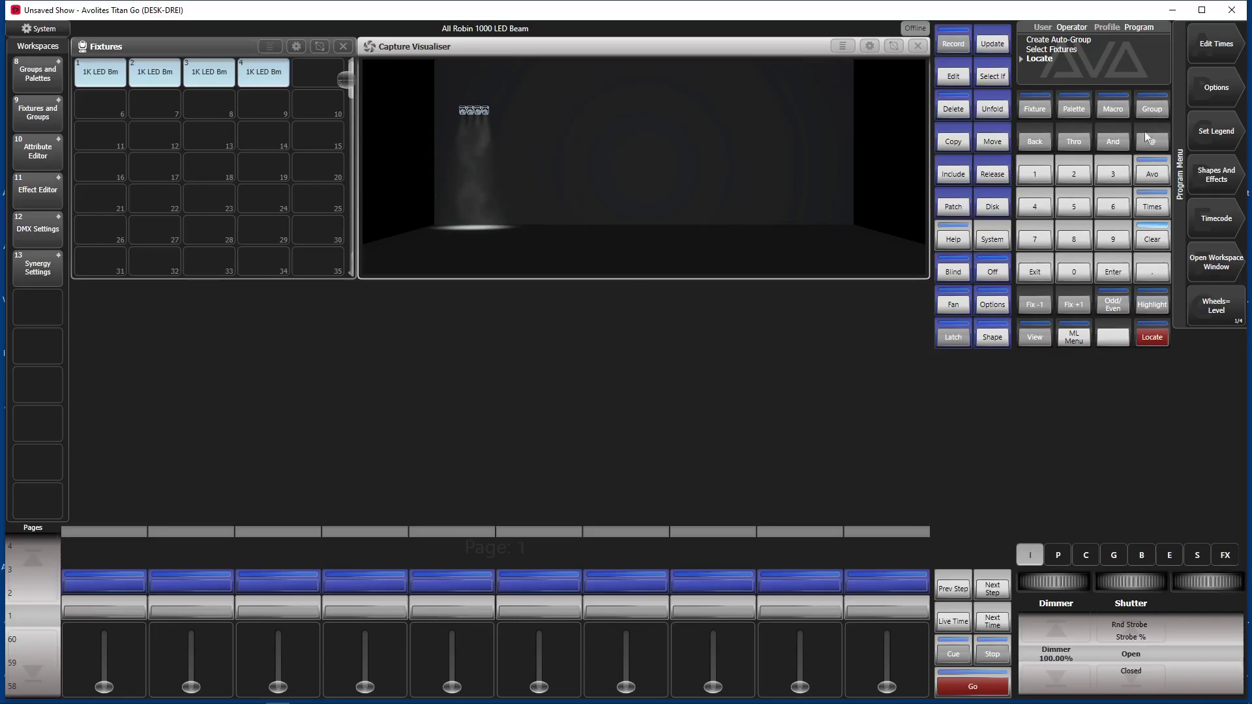
{"action": "left_click", "coordinate": [1067, 630]}
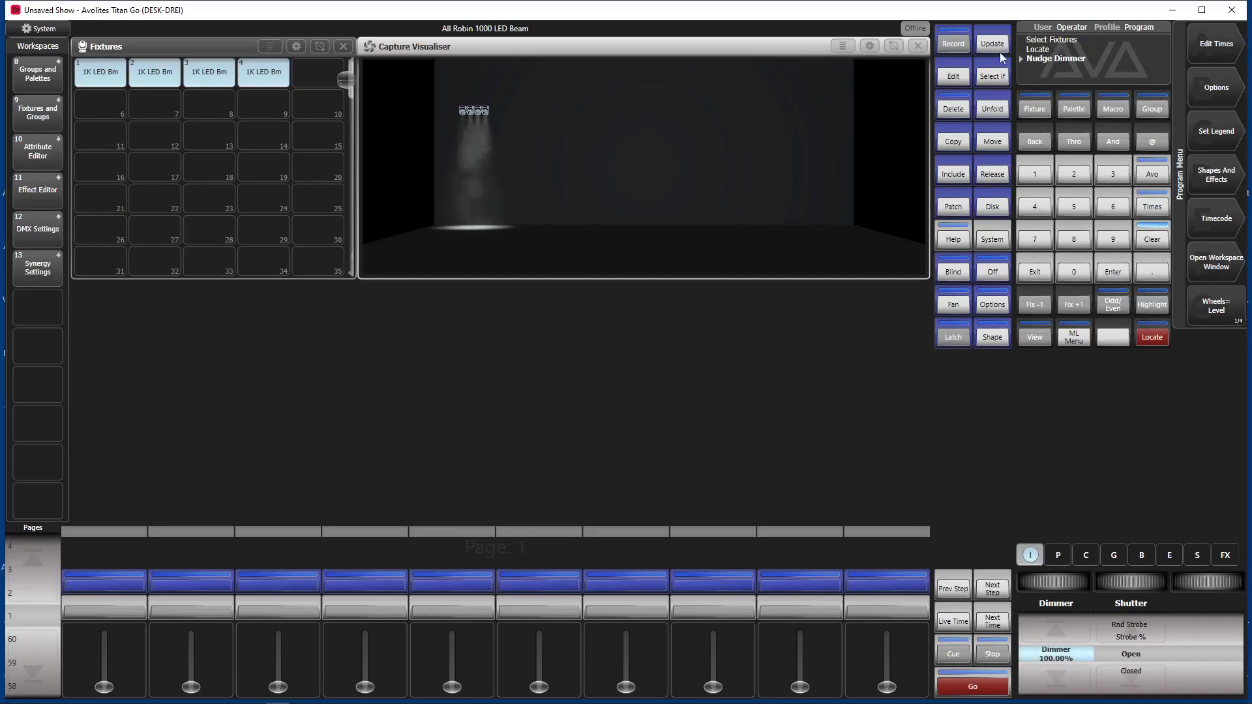
{"action": "left_click", "coordinate": [945, 44]}
{"action": "left_click", "coordinate": [945, 44]}
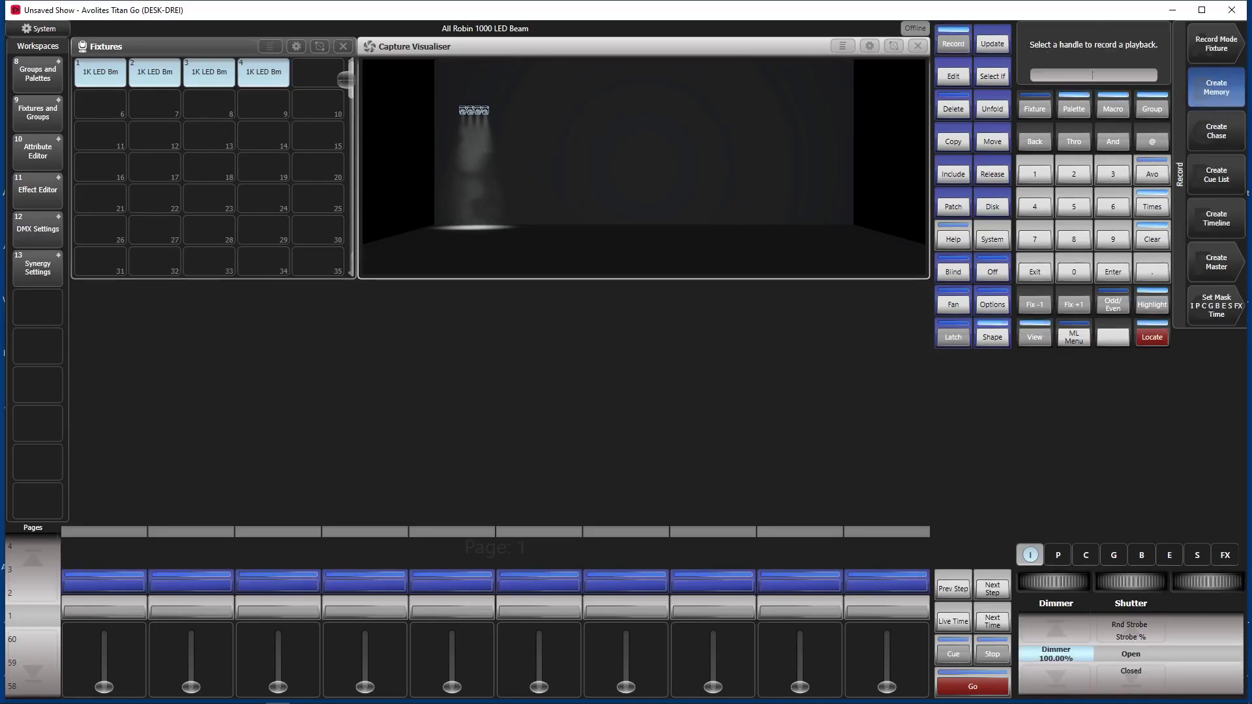
{"action": "left_click", "coordinate": [1220, 46]}
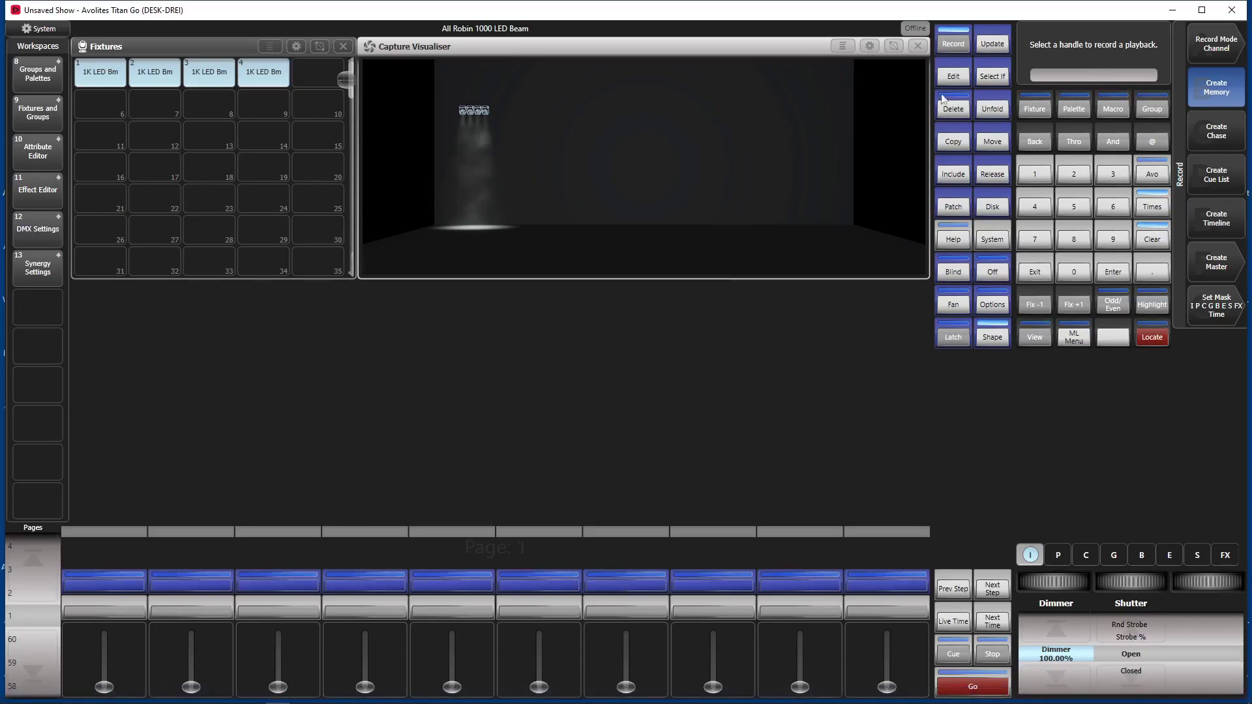
{"action": "left_click", "coordinate": [790, 576]}
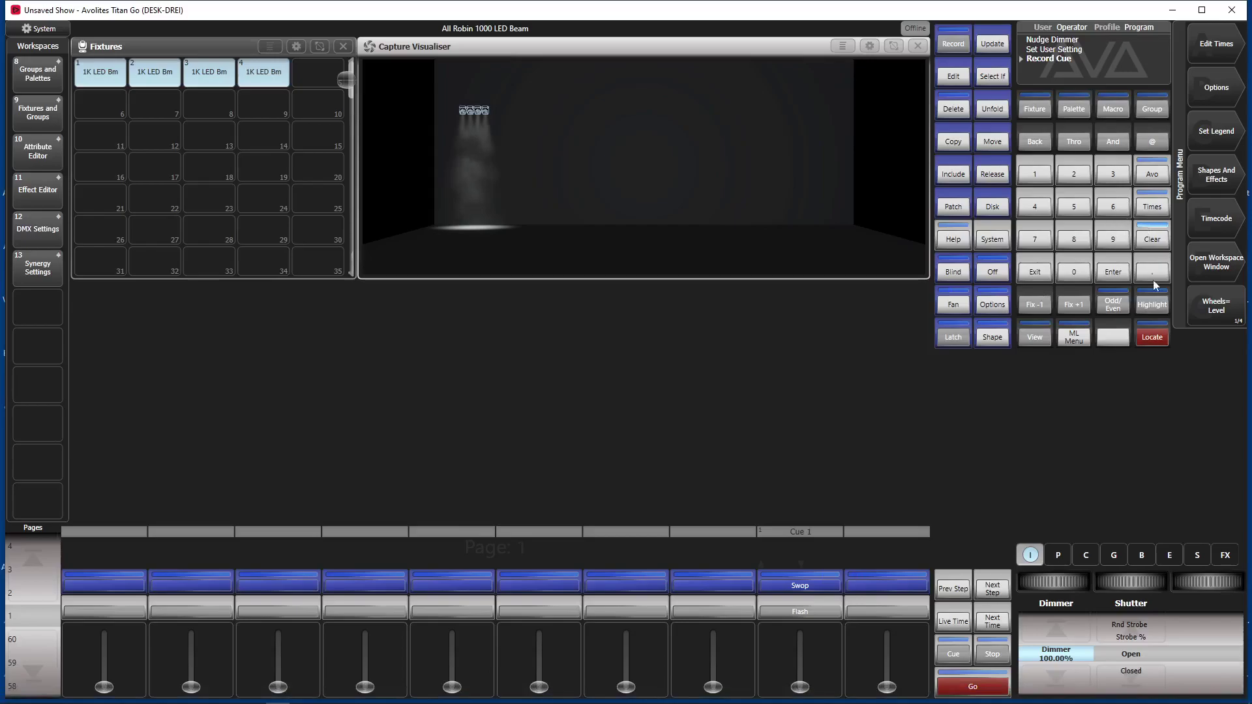
Clear the programmer, raise playback 9 to full and open Cue 1's Playback View
{"action": "left_click", "coordinate": [1159, 241]}
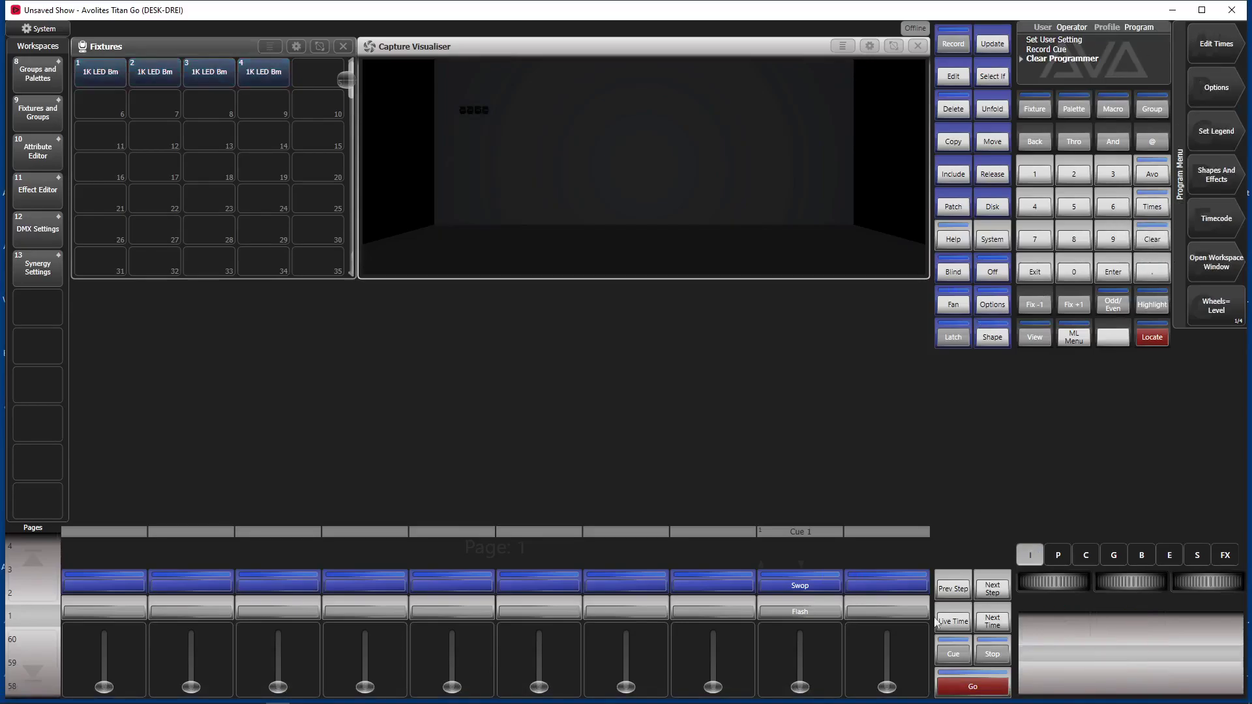
{"action": "left_click_drag", "start_coordinate": [800, 687], "coordinate": [827, 541]}
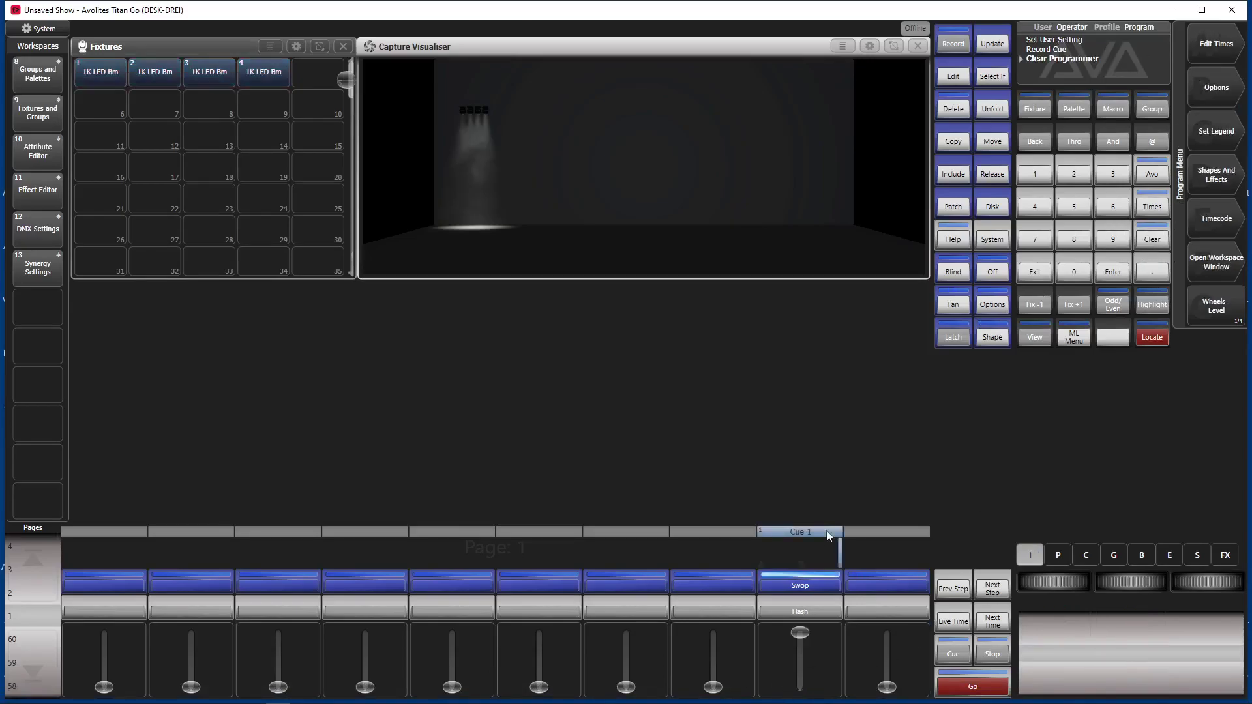
{"action": "left_click", "coordinate": [801, 557]}
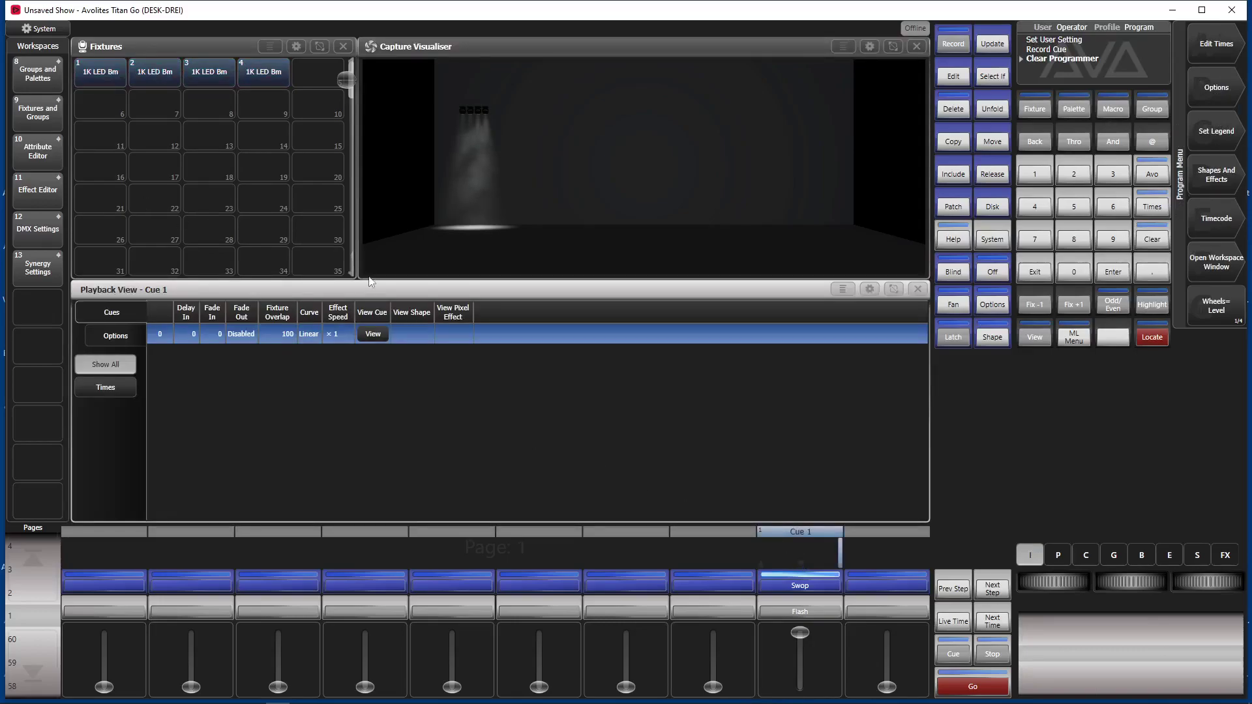
Inspect the fixture levels stored in Cue 1, then close its views
{"action": "left_click", "coordinate": [374, 339]}
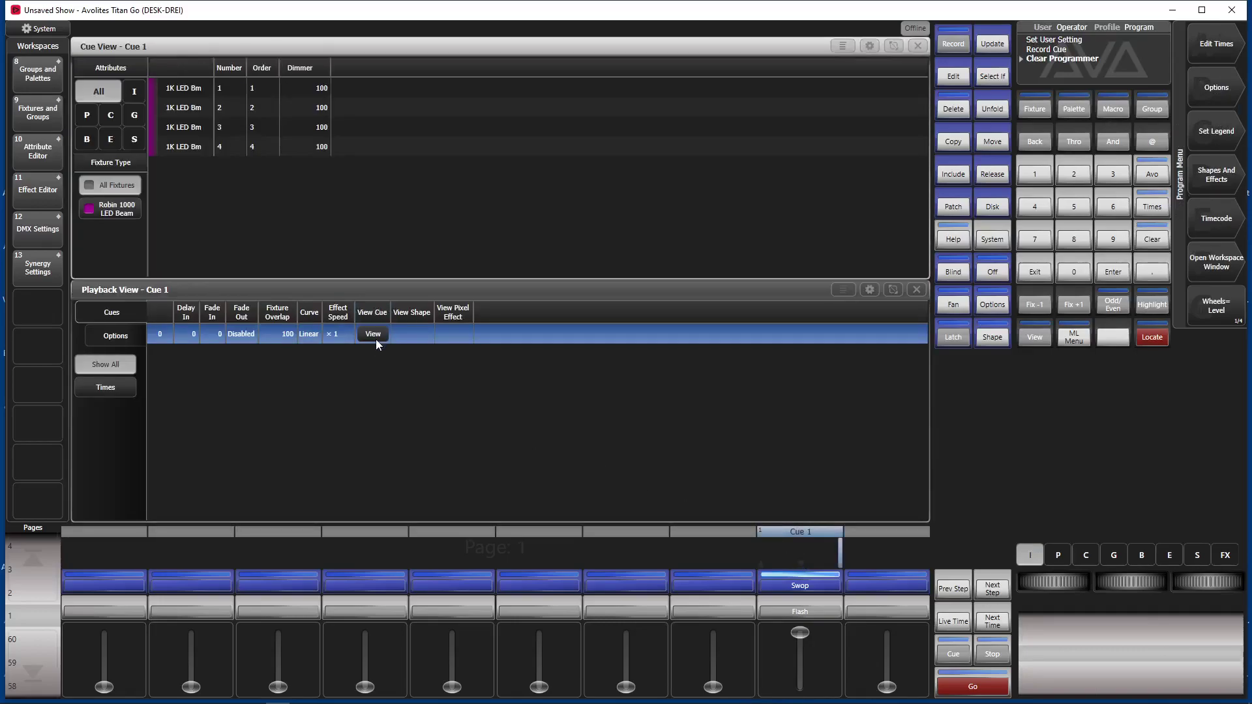
{"action": "left_click", "coordinate": [921, 47]}
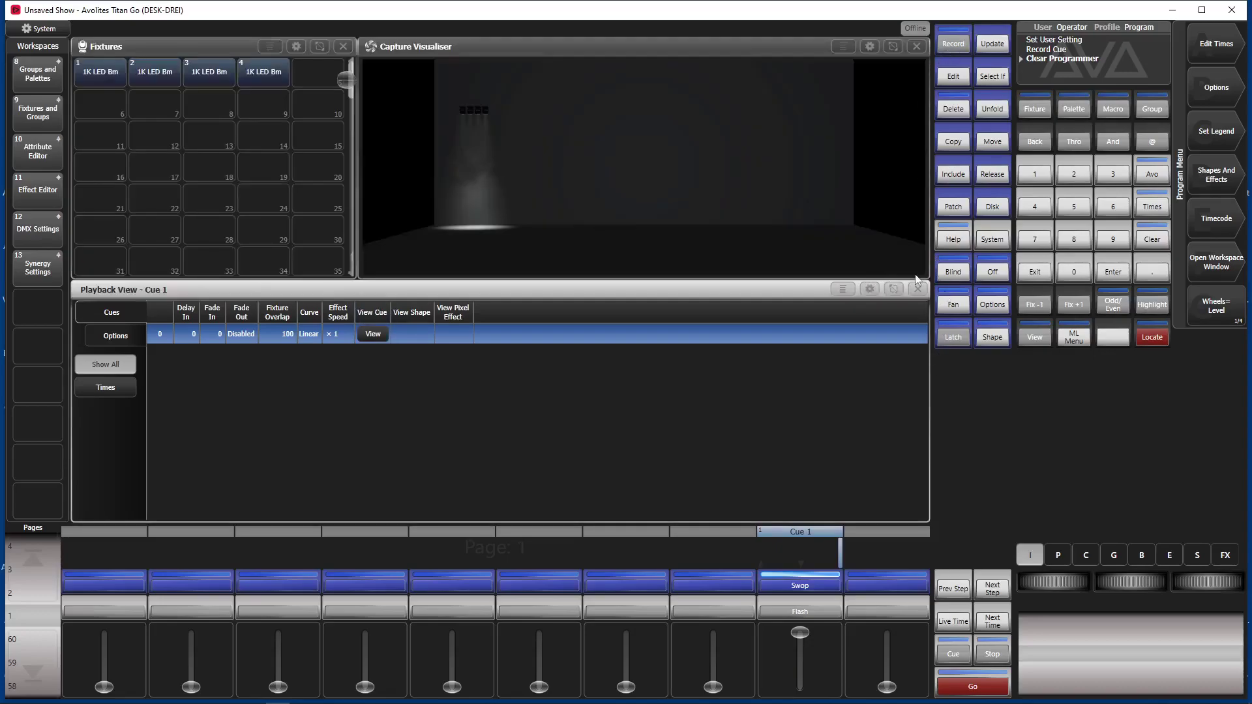
{"action": "left_click", "coordinate": [919, 289]}
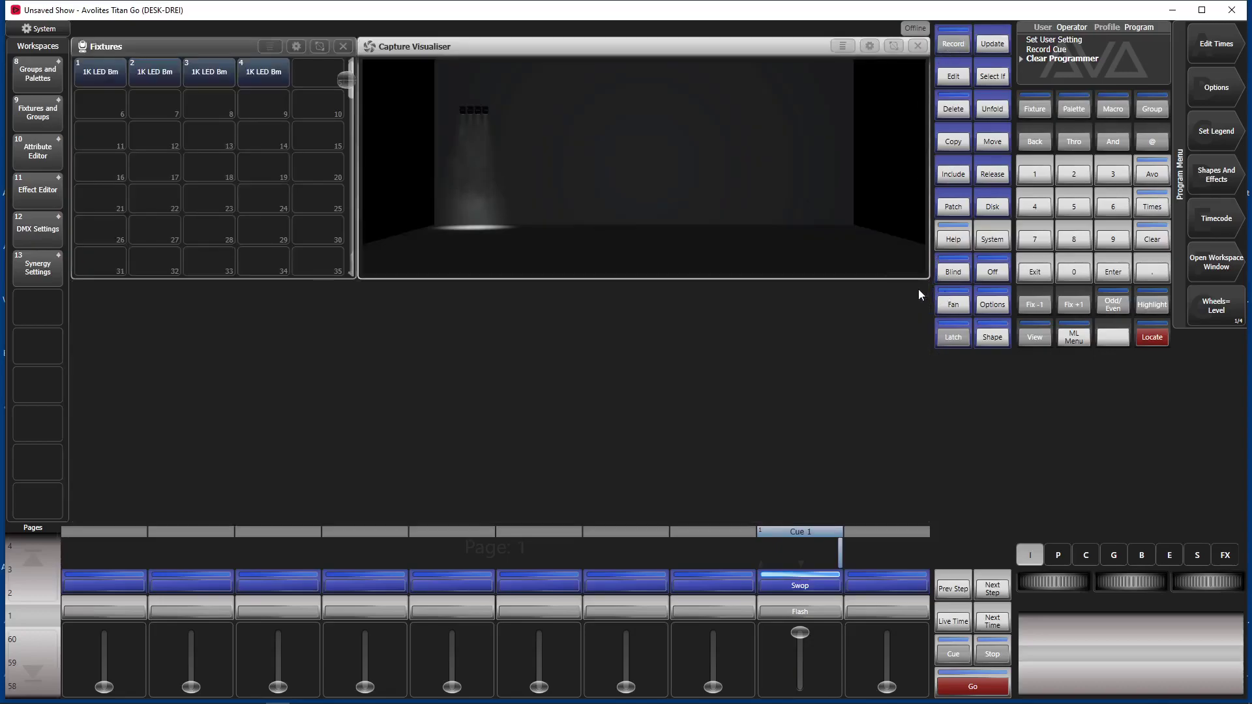
Set the four beams' shutter to Rnd Strobe 50% and record it as Cue 2 on playback 10
{"action": "left_click_drag", "start_coordinate": [101, 76], "coordinate": [318, 90]}
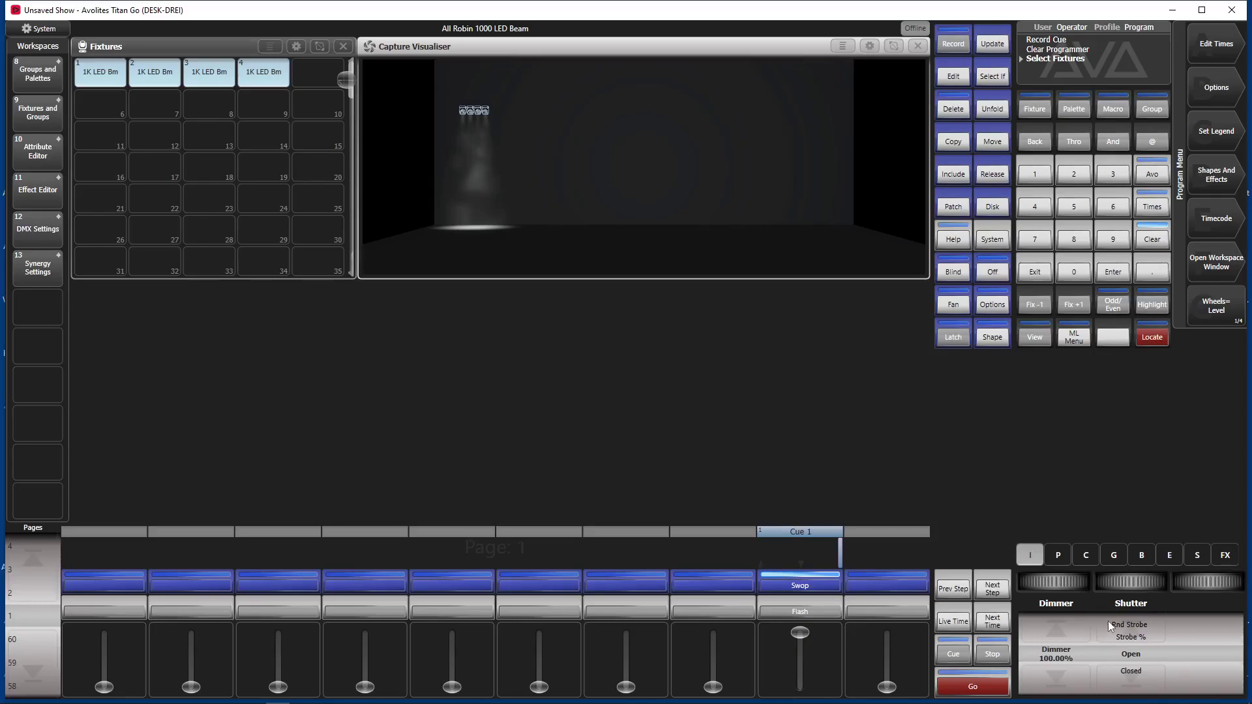
{"action": "left_click_drag", "start_coordinate": [1109, 621], "coordinate": [1117, 632]}
{"action": "left_click", "coordinate": [1125, 631]}
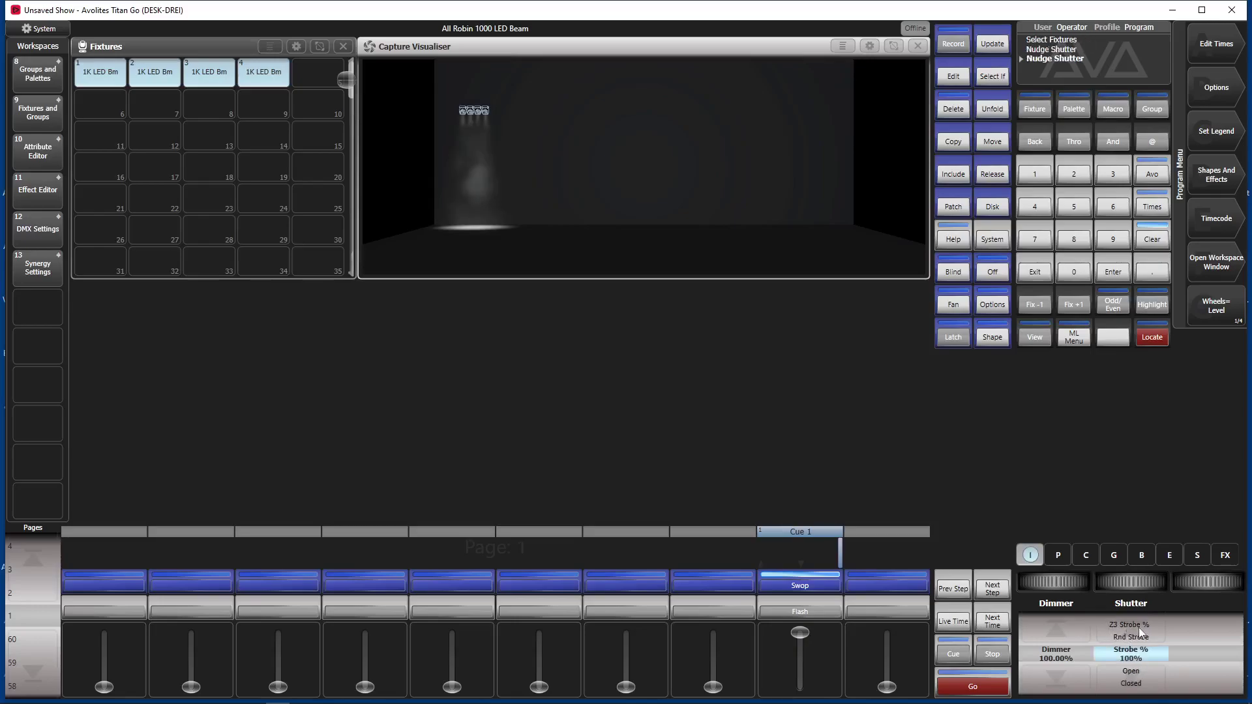
{"action": "left_click", "coordinate": [1136, 633]}
{"action": "left_click_drag", "start_coordinate": [1156, 649], "coordinate": [1137, 663]}
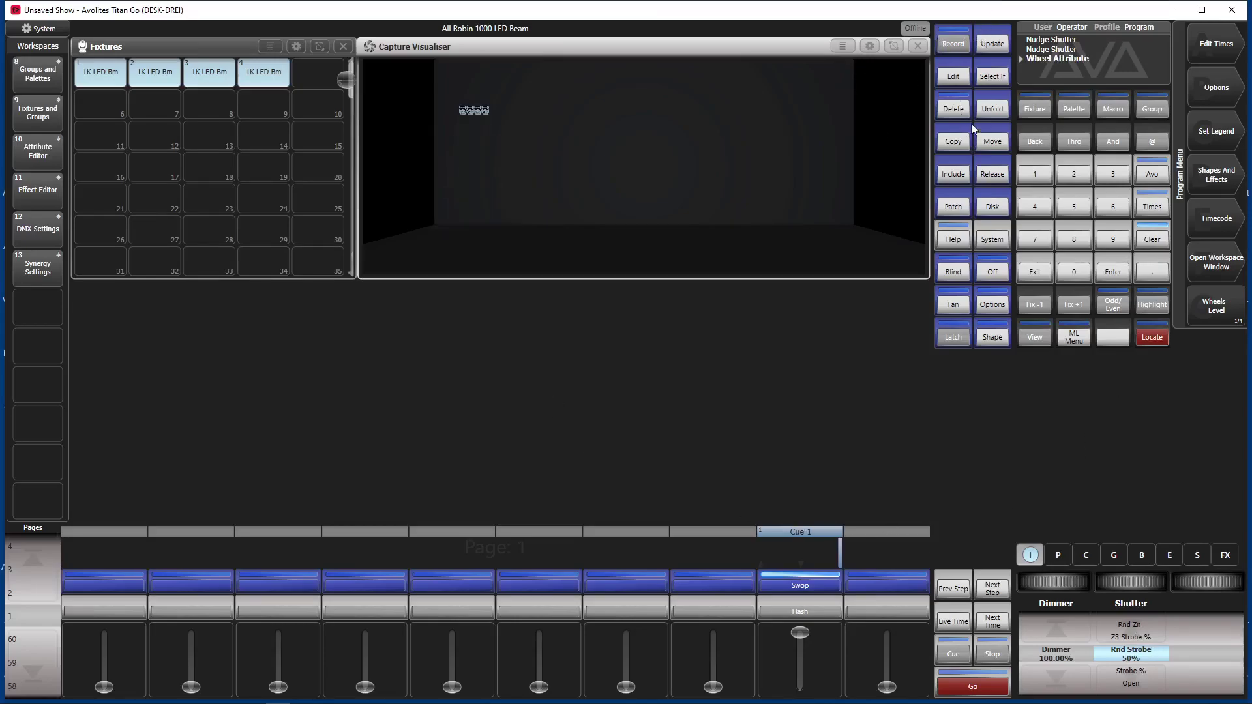
{"action": "left_click", "coordinate": [949, 47]}
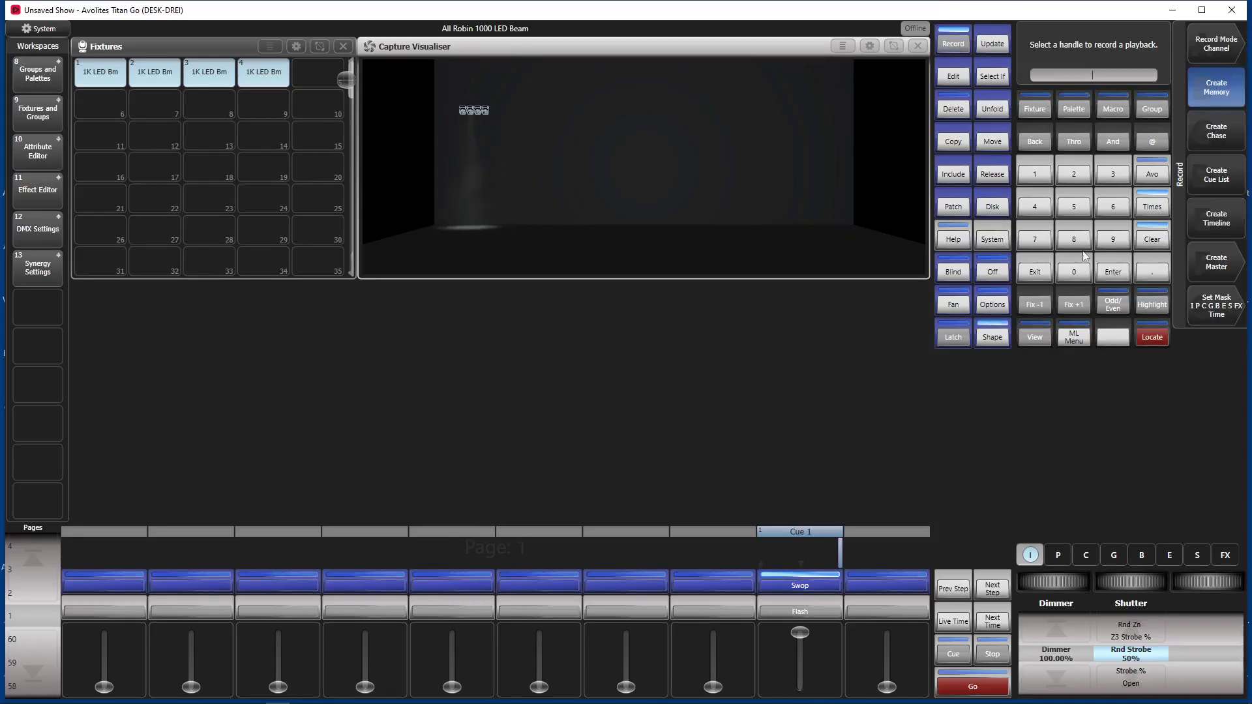
{"action": "left_click", "coordinate": [883, 585]}
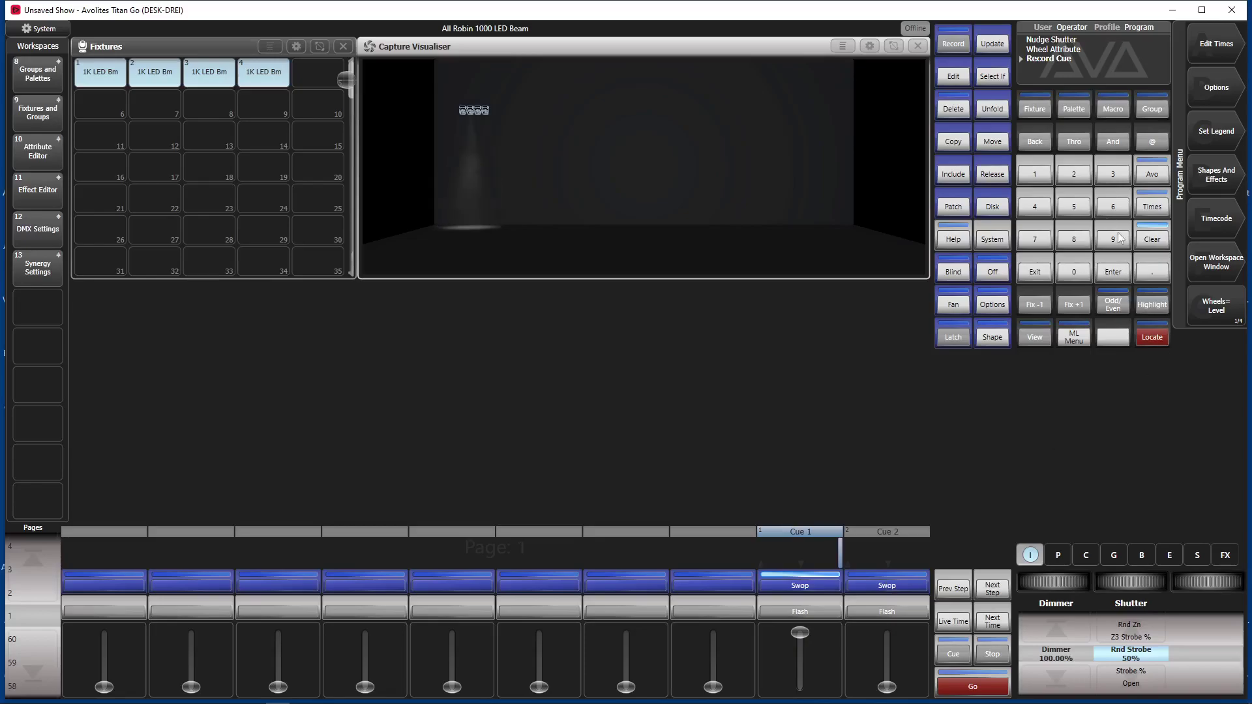
Switch Cue 2's release mask source from global to Local, then close its options
{"action": "left_click", "coordinate": [1156, 241]}
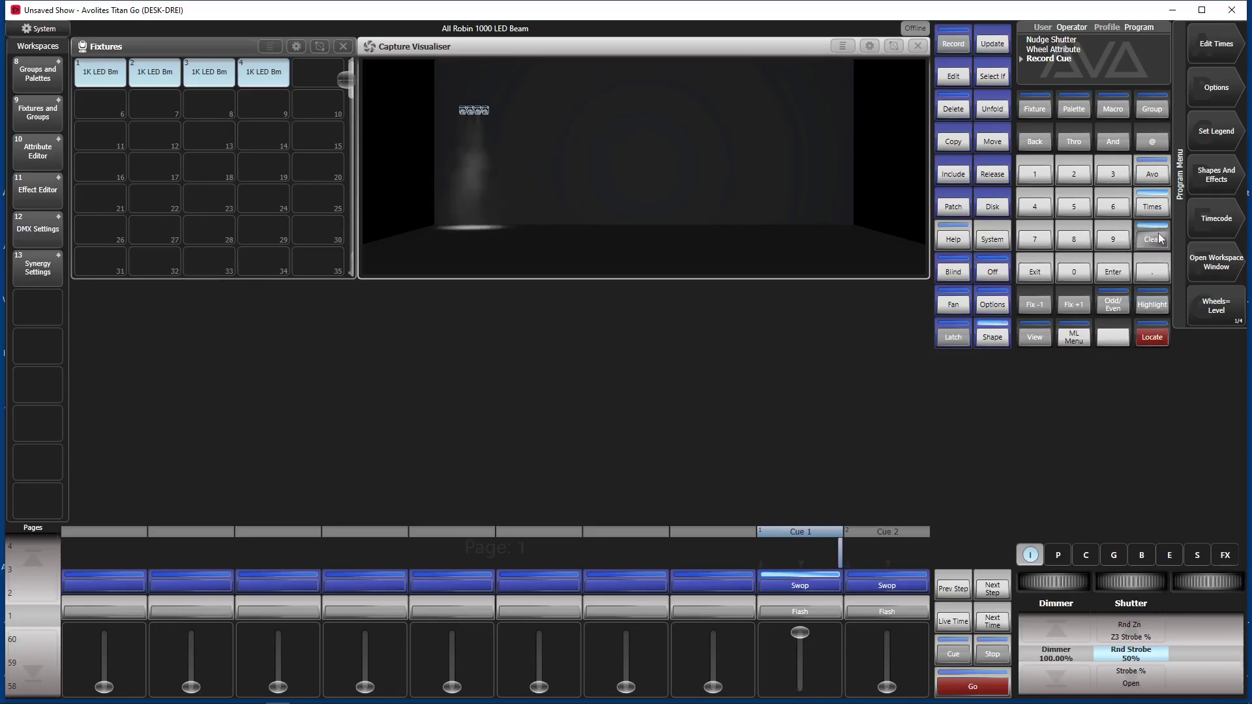
{"action": "left_click", "coordinate": [1217, 90]}
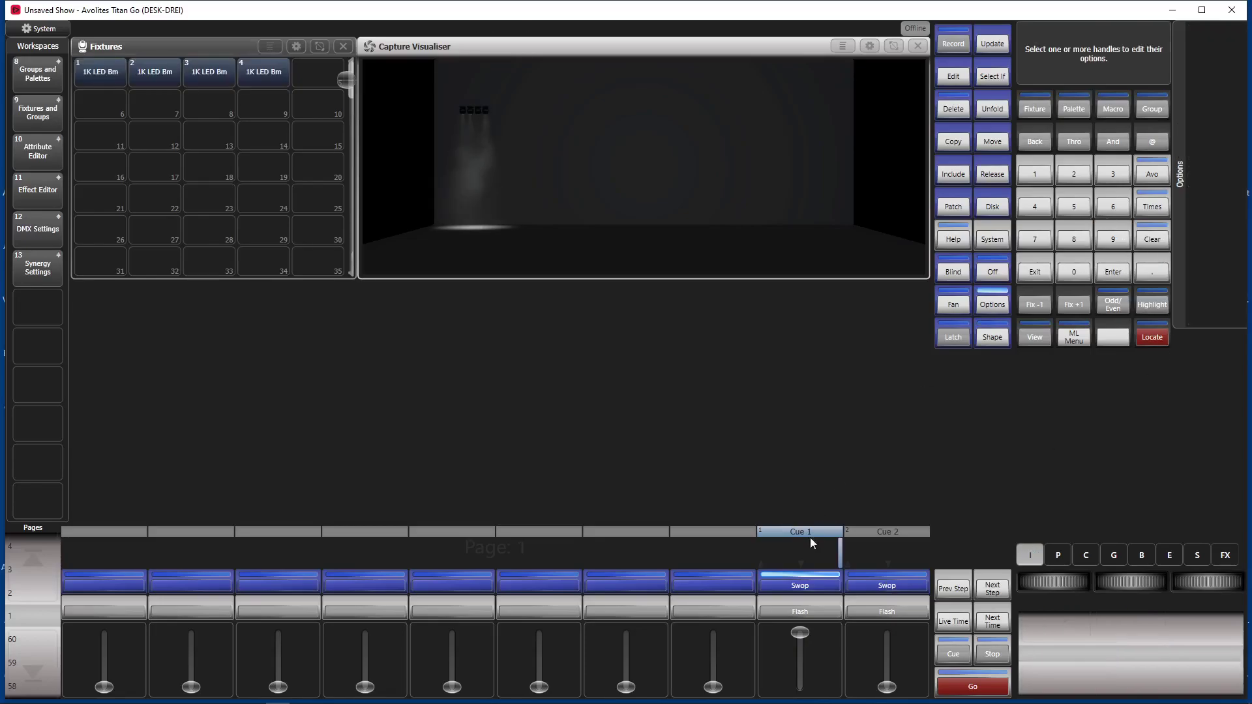
{"action": "left_click", "coordinate": [897, 583]}
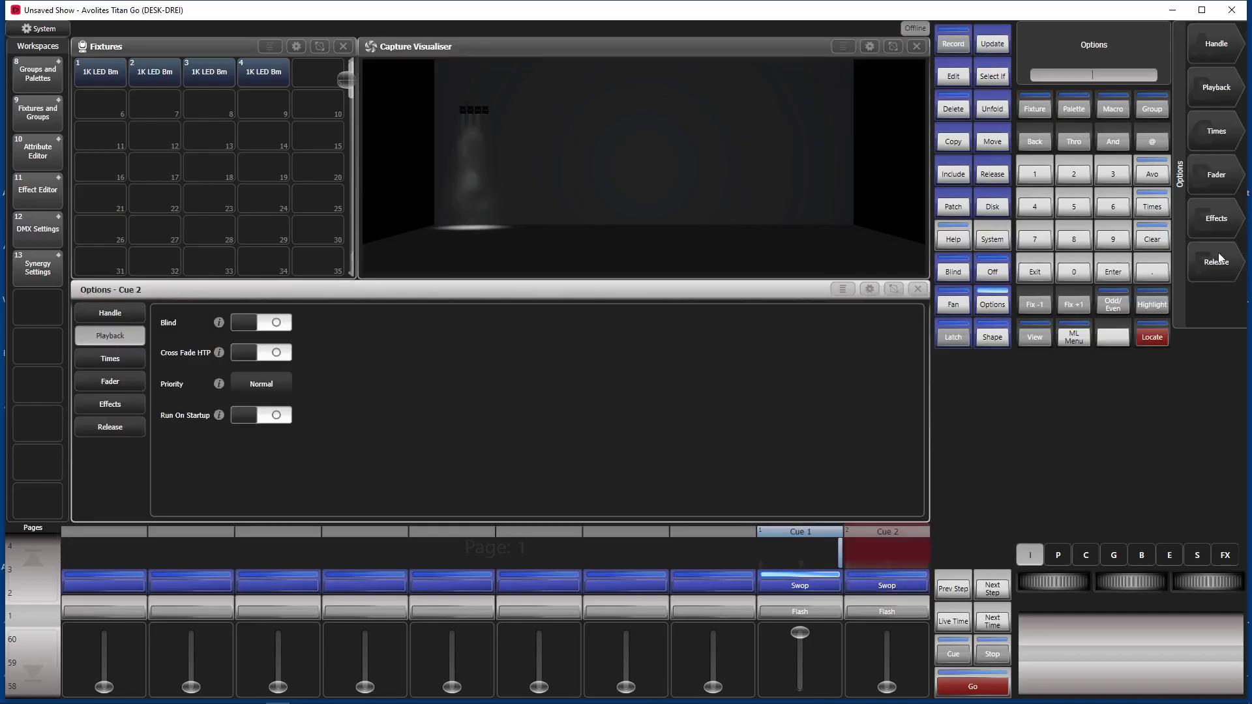
{"action": "left_click", "coordinate": [1217, 261]}
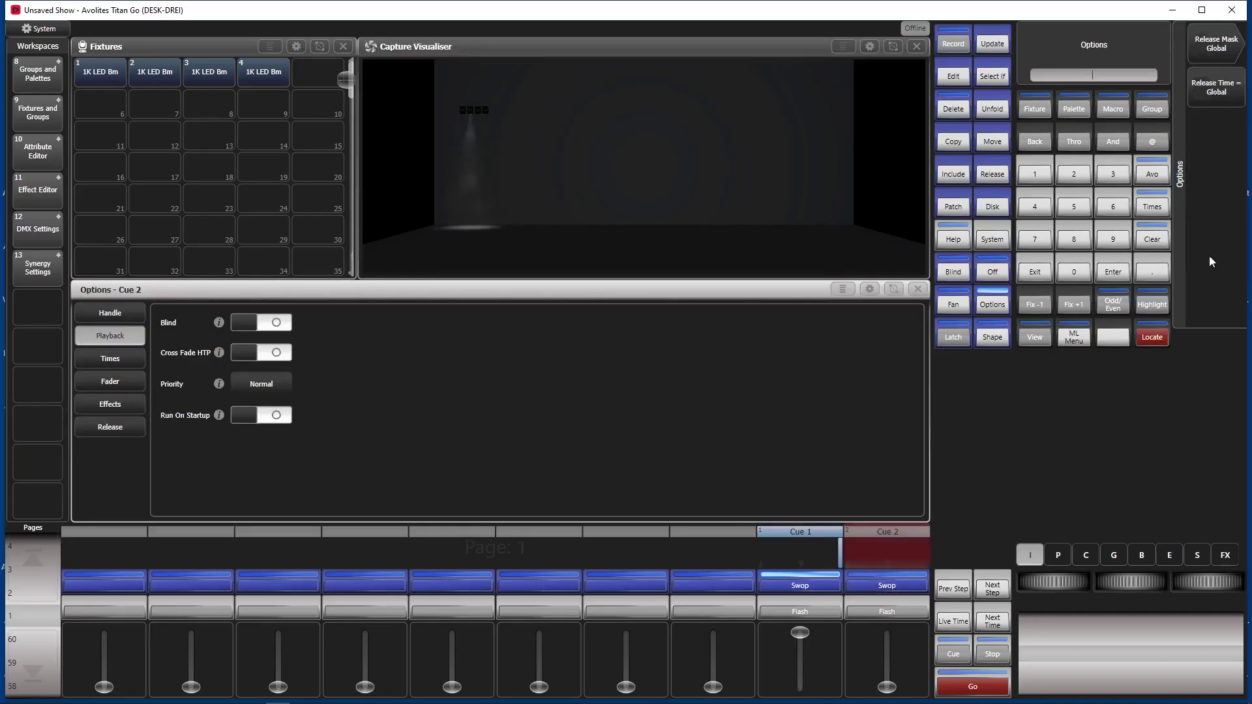
{"action": "left_click", "coordinate": [1225, 50]}
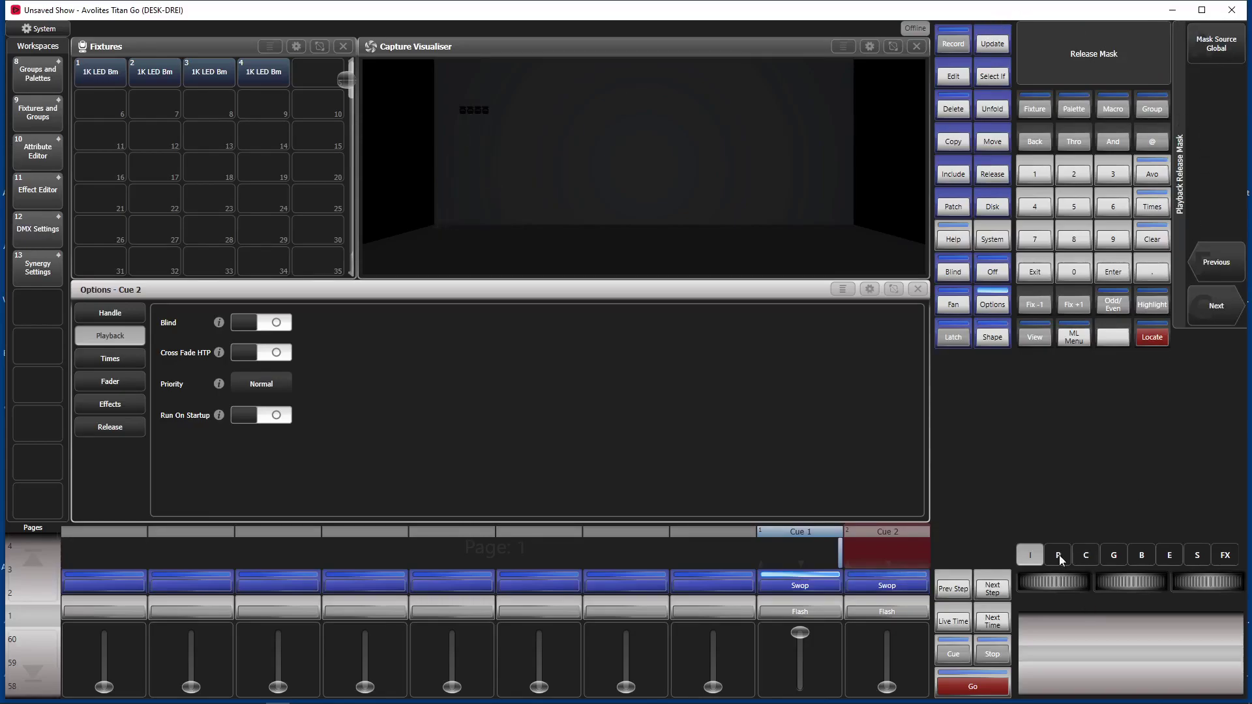
{"action": "left_click", "coordinate": [1218, 44]}
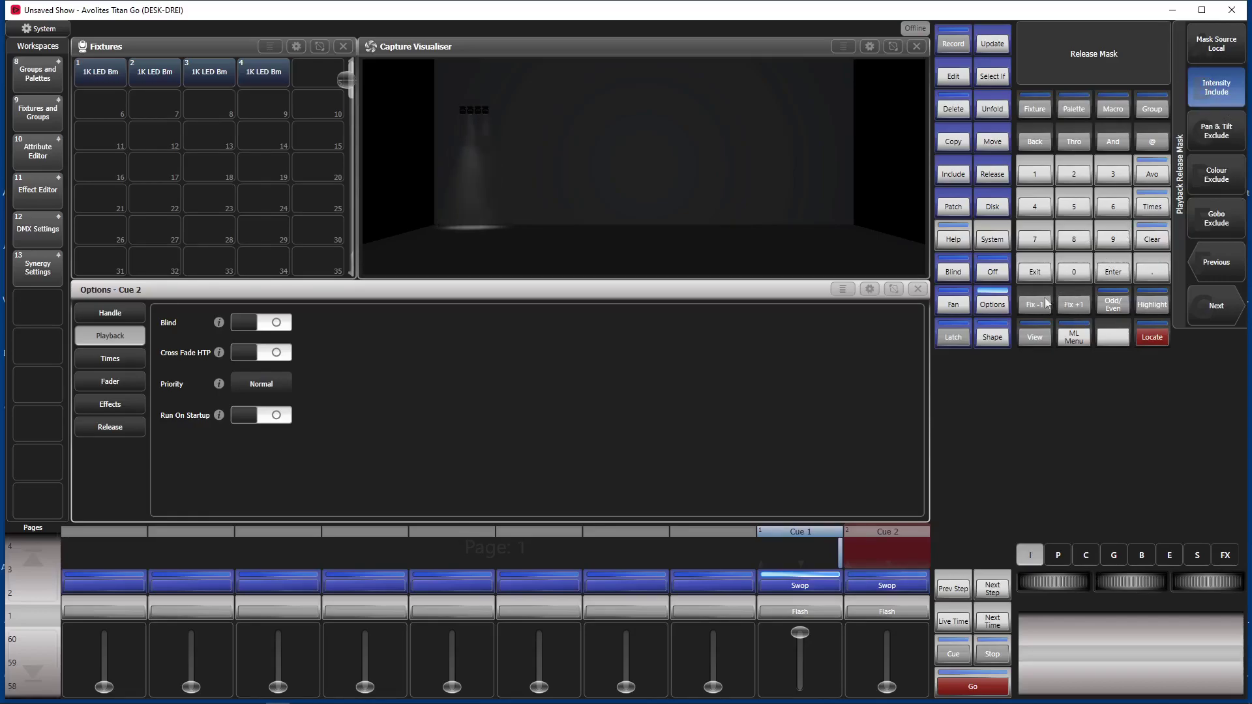
{"action": "left_click", "coordinate": [1037, 272]}
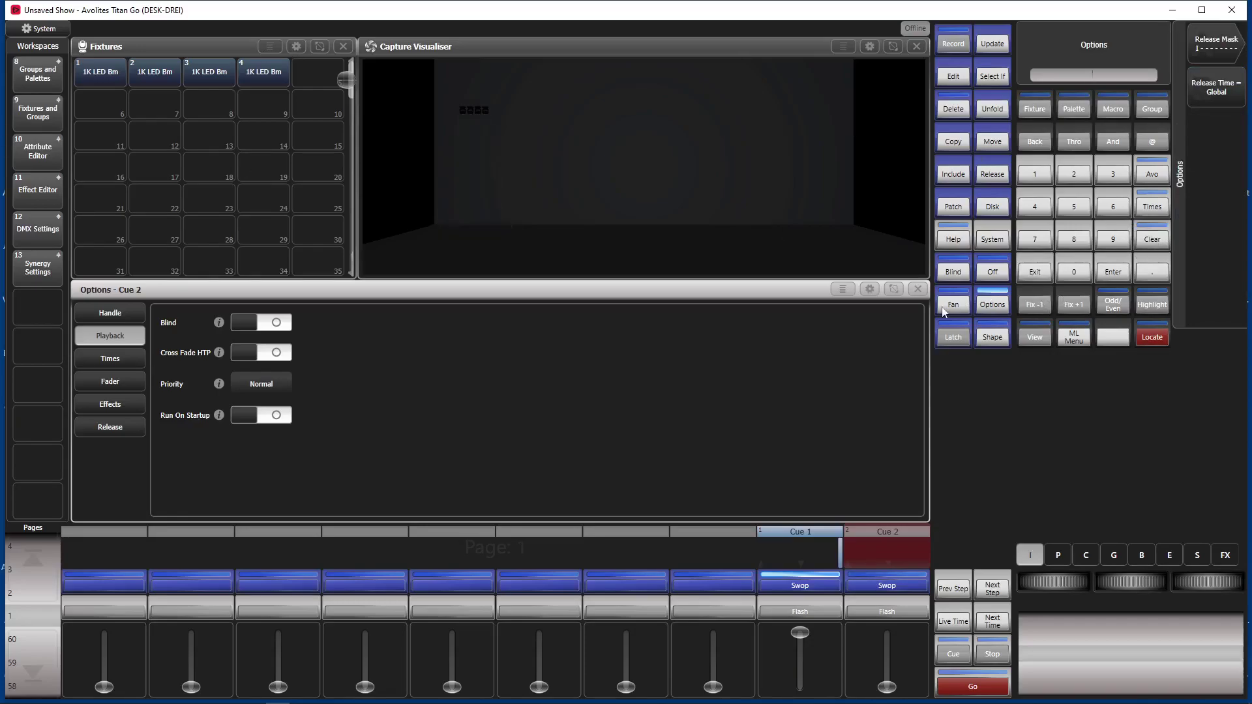
{"action": "left_click", "coordinate": [918, 289]}
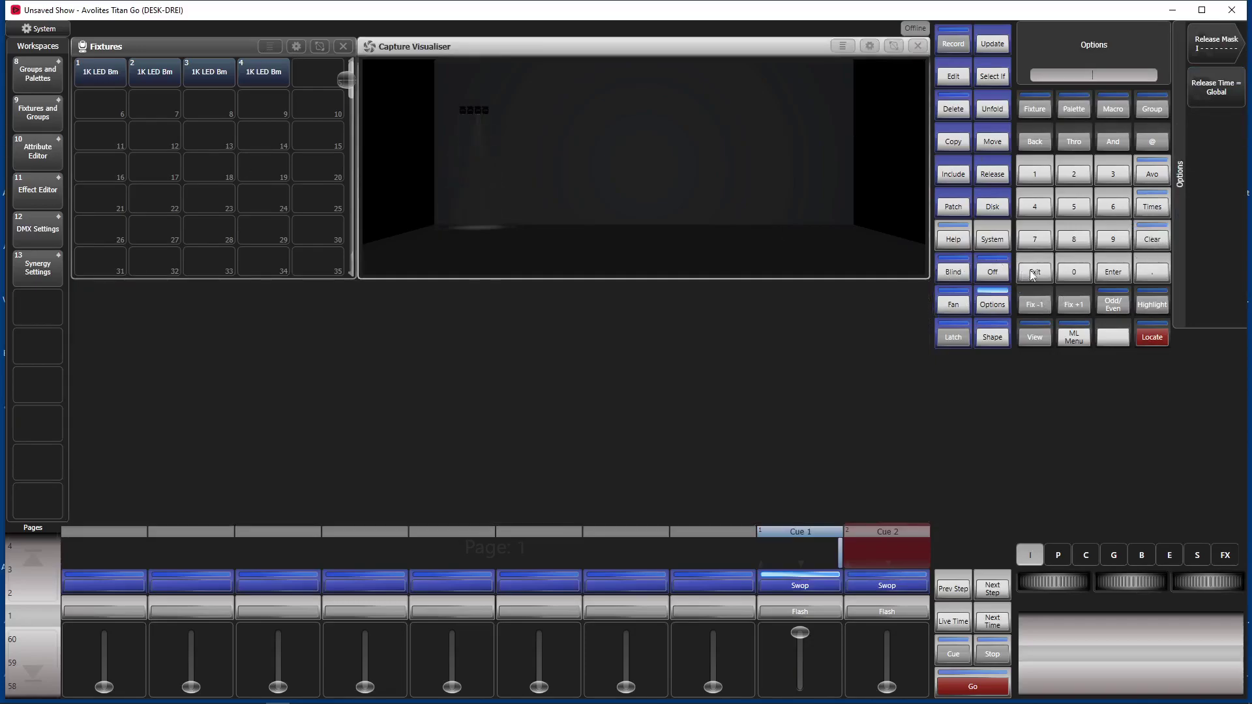
{"action": "left_click", "coordinate": [1034, 273]}
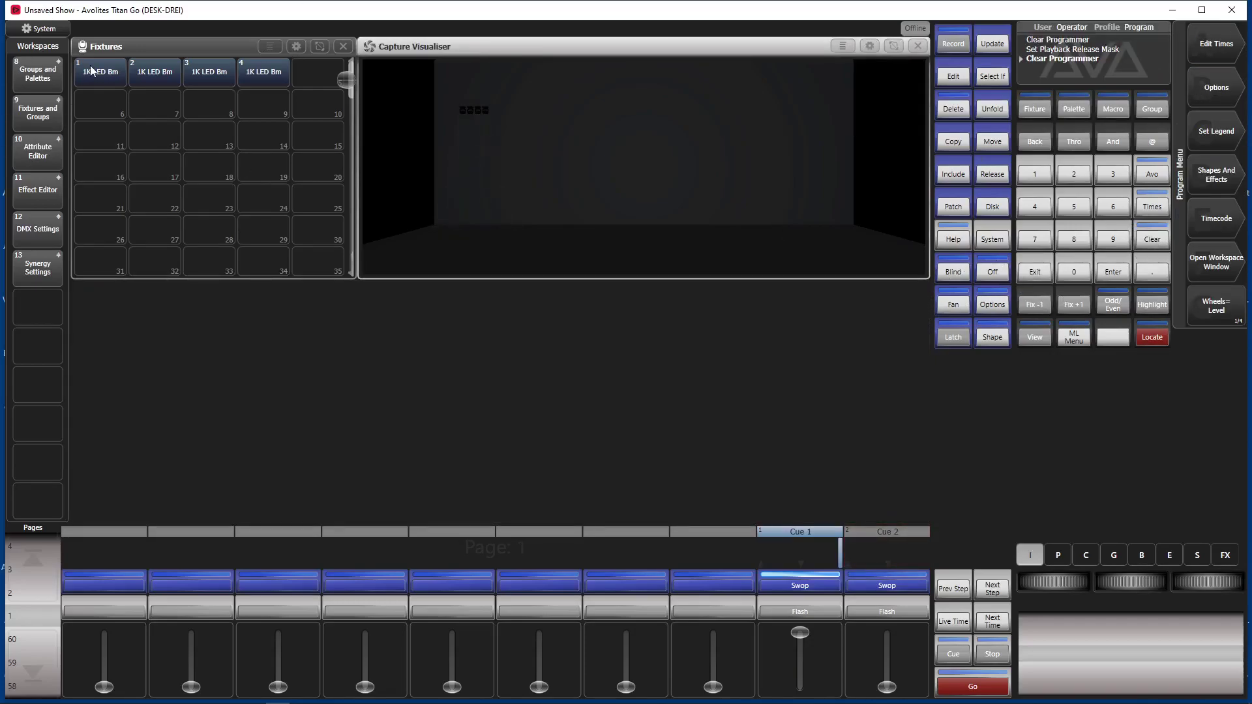
Step the four beams' shutter from Rnd Strobe through Strobe % to Open, then clear the programmer
{"action": "mouse_move", "coordinate": [91, 71]}
{"action": "left_mouse_down"}
{"action": "mouse_move", "coordinate": [307, 60]}
{"action": "mouse_move", "coordinate": [298, 83]}
{"action": "left_mouse_up"}
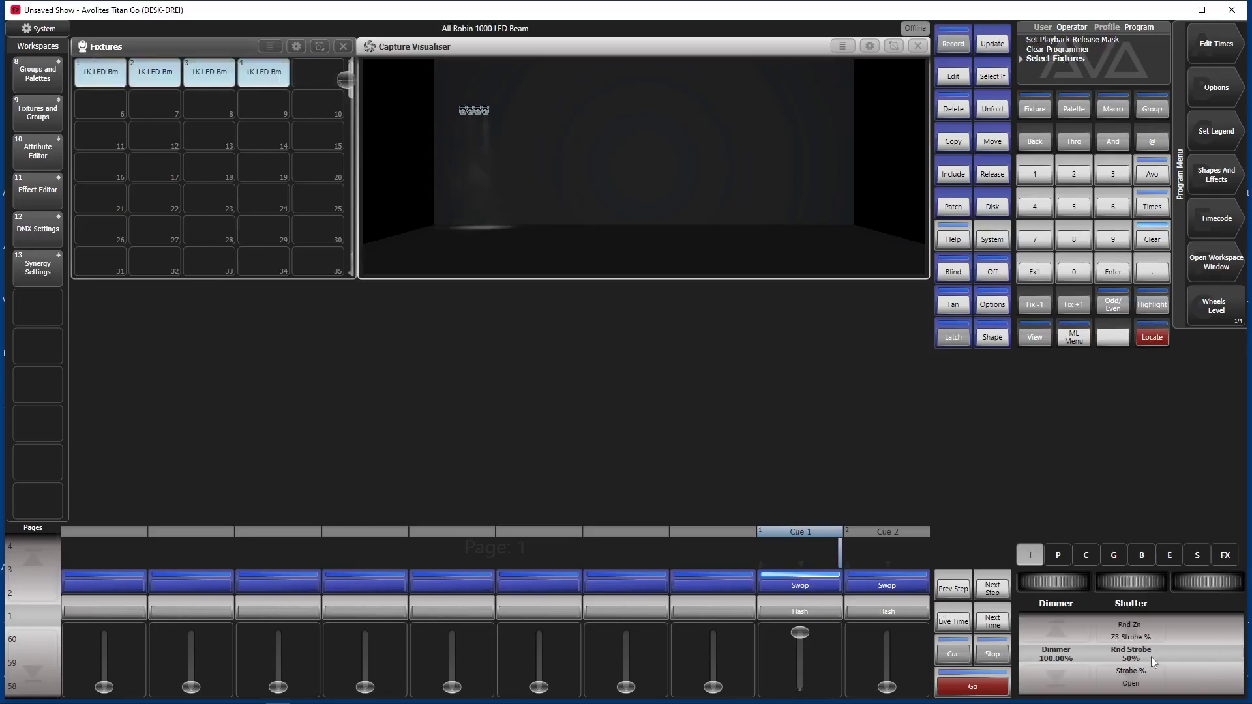
{"action": "left_click", "coordinate": [1132, 687]}
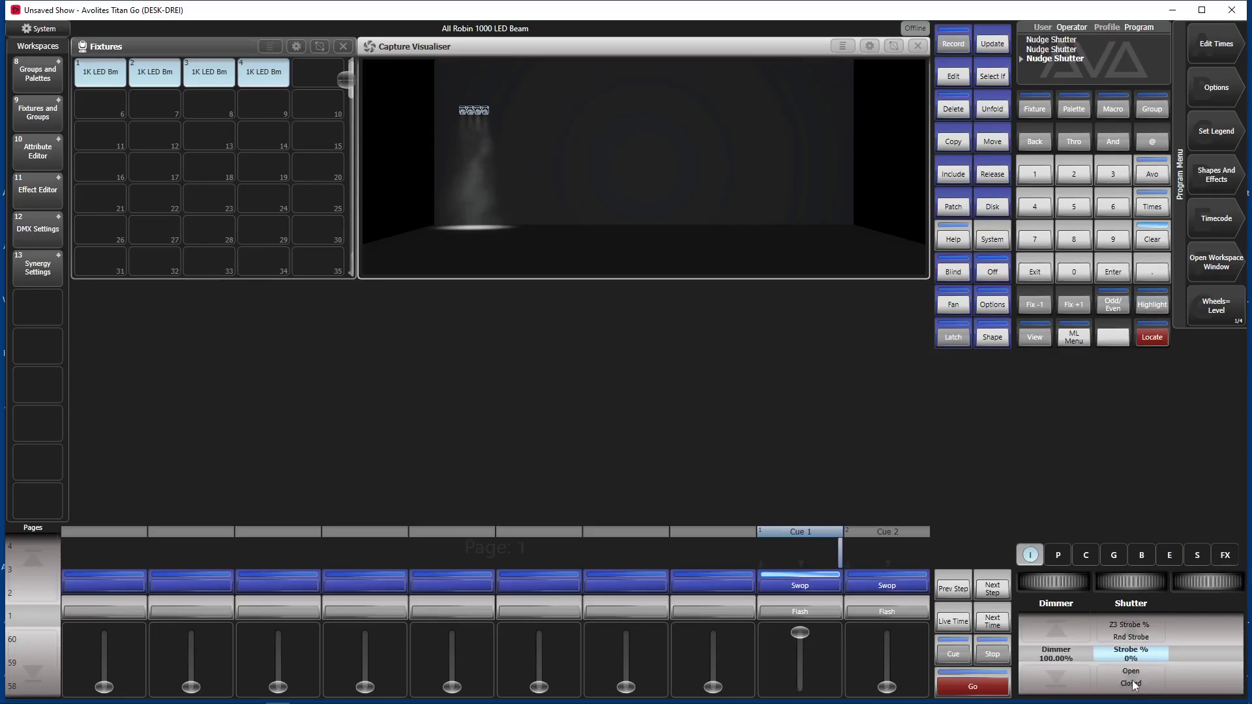
{"action": "left_click", "coordinate": [1133, 685]}
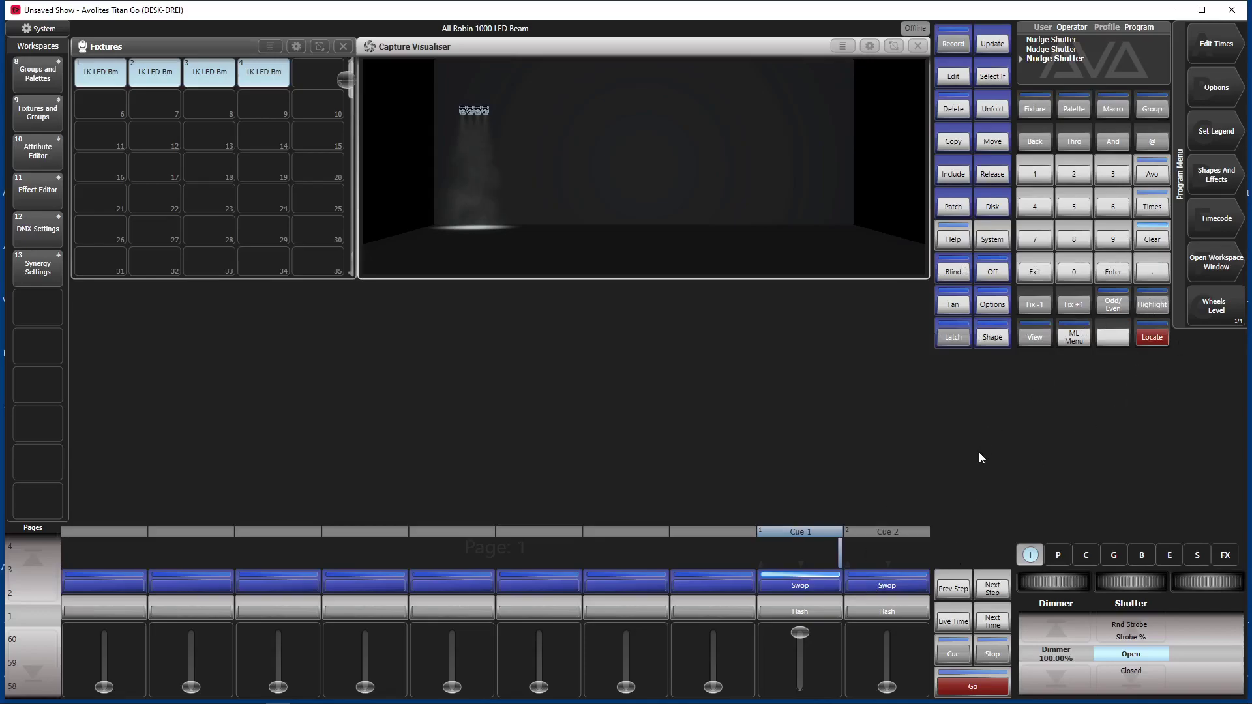
{"action": "left_click", "coordinate": [1153, 240]}
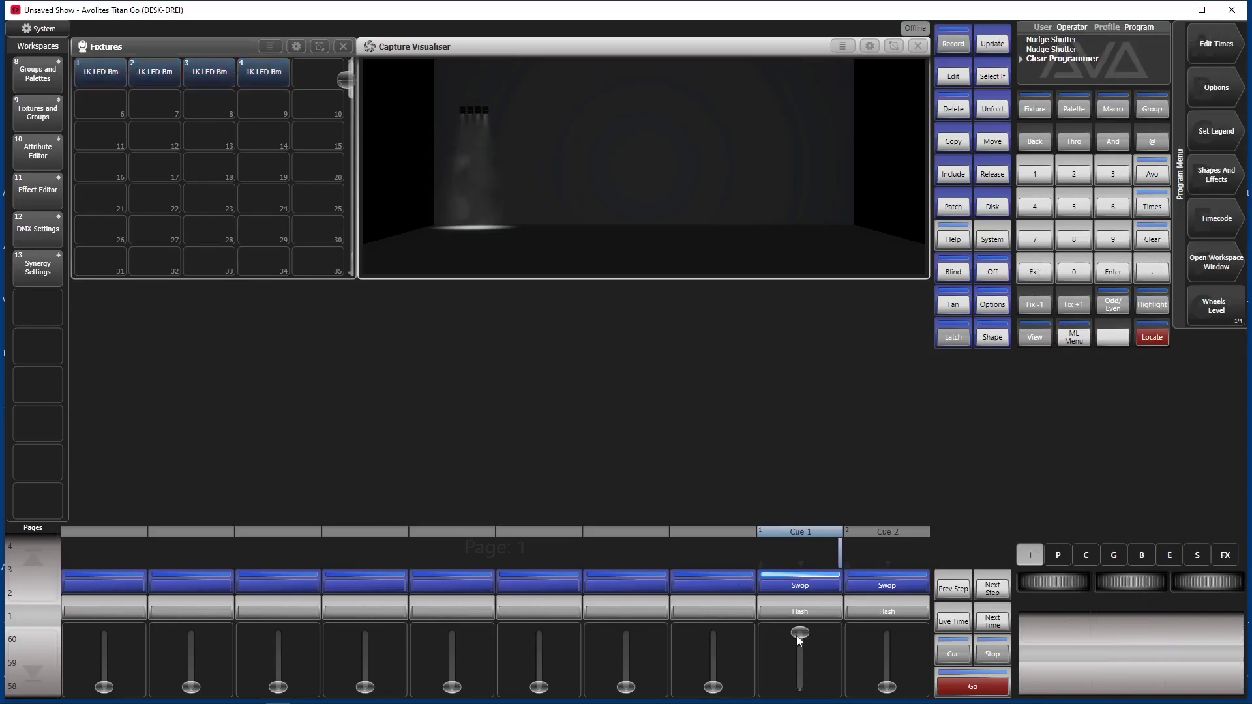
{"action": "left_click_drag", "start_coordinate": [797, 635], "coordinate": [812, 579]}
{"action": "left_click", "coordinate": [903, 616]}
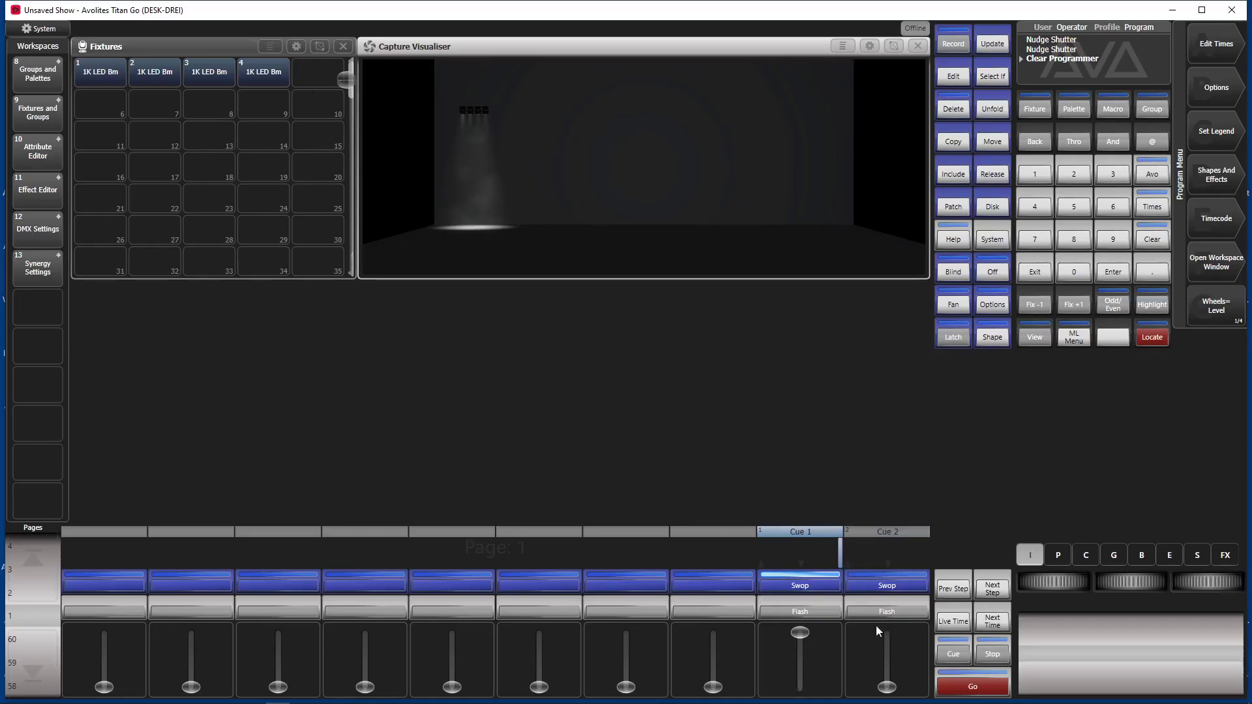
{"action": "left_click", "coordinate": [879, 613]}
{"action": "left_click", "coordinate": [878, 614]}
{"action": "left_click", "coordinate": [878, 613]}
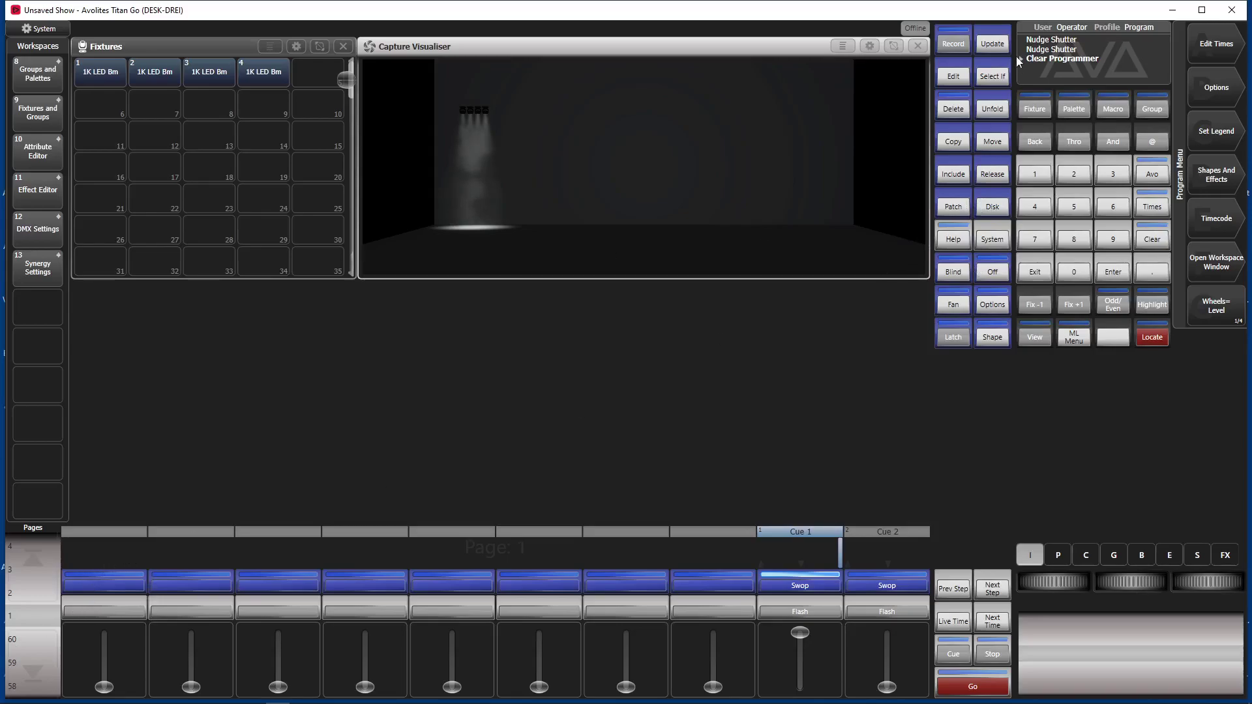
Record a new cue list on playback 1 and keep adding cues until Cue List 3 holds 11 steps
{"action": "left_click", "coordinate": [945, 48]}
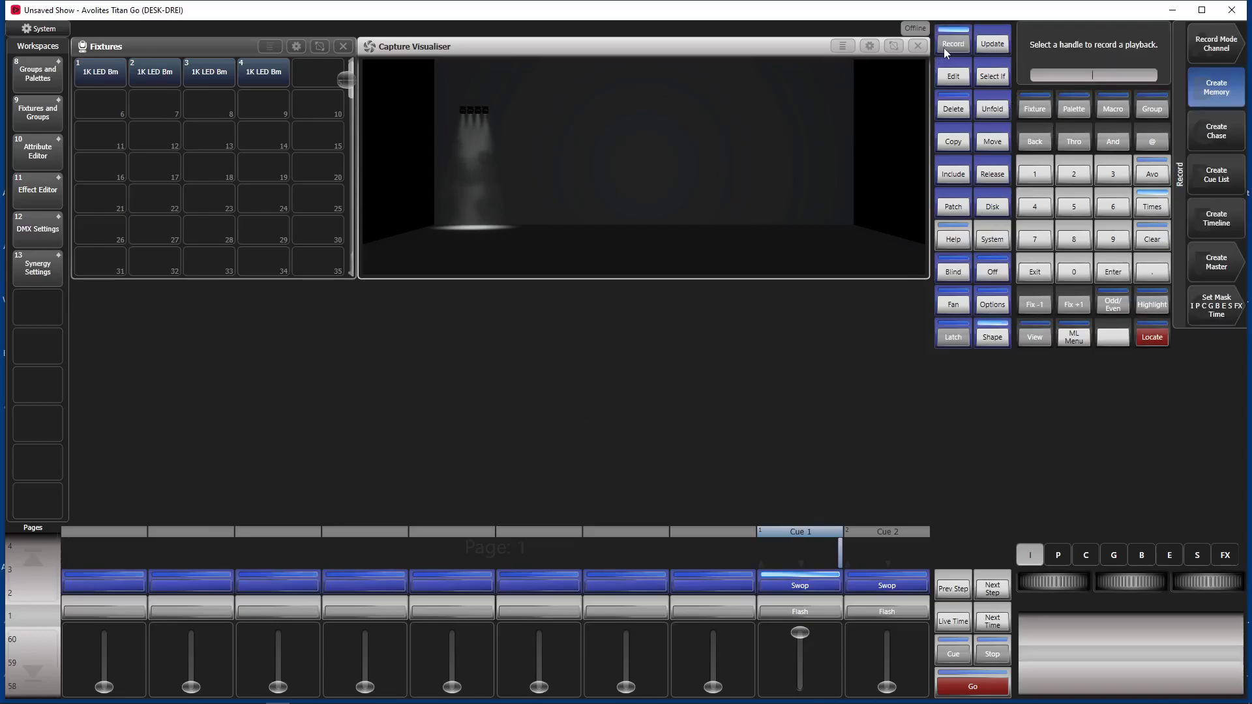
{"action": "left_click", "coordinate": [110, 580]}
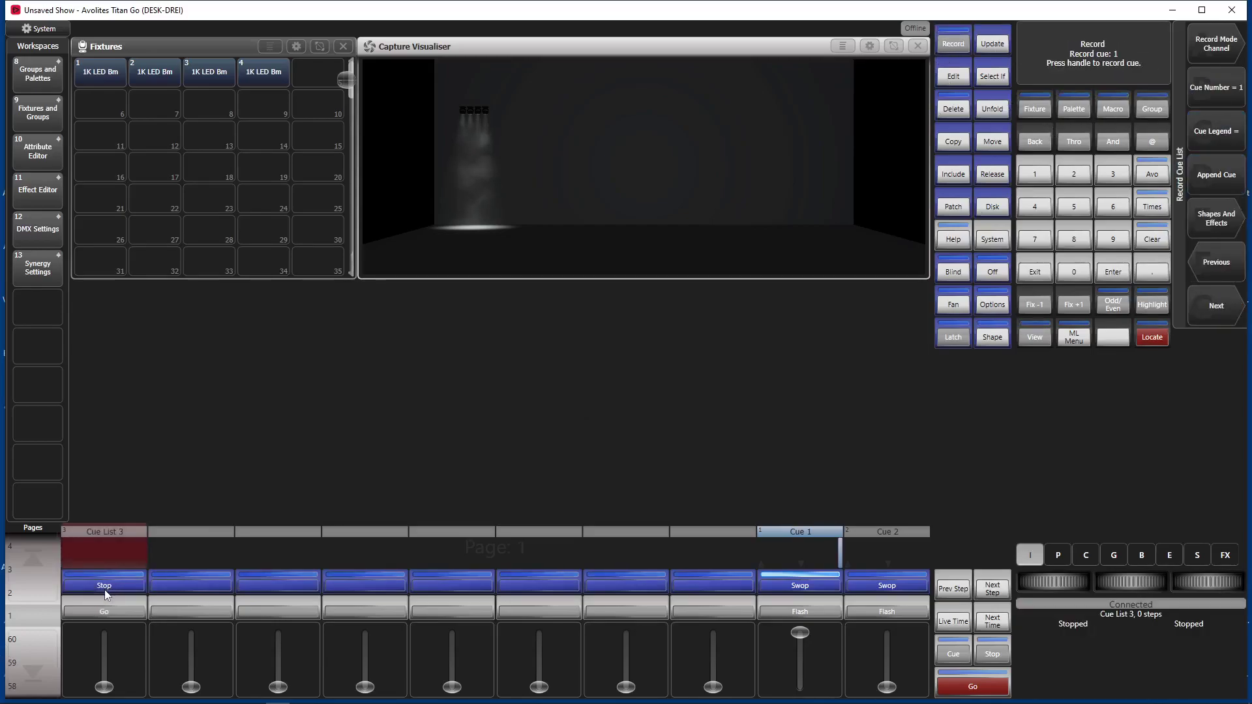
{"action": "left_click", "coordinate": [104, 586]}
{"action": "left_click", "coordinate": [105, 586]}
{"action": "left_click", "coordinate": [104, 586]}
{"action": "left_click", "coordinate": [104, 585]}
{"action": "left_click", "coordinate": [104, 586]}
{"action": "left_click", "coordinate": [104, 586]}
{"action": "left_click", "coordinate": [104, 585]}
{"action": "left_click", "coordinate": [104, 586]}
{"action": "left_click", "coordinate": [104, 586]}
{"action": "left_click", "coordinate": [105, 585]}
{"action": "left_click", "coordinate": [104, 586]}
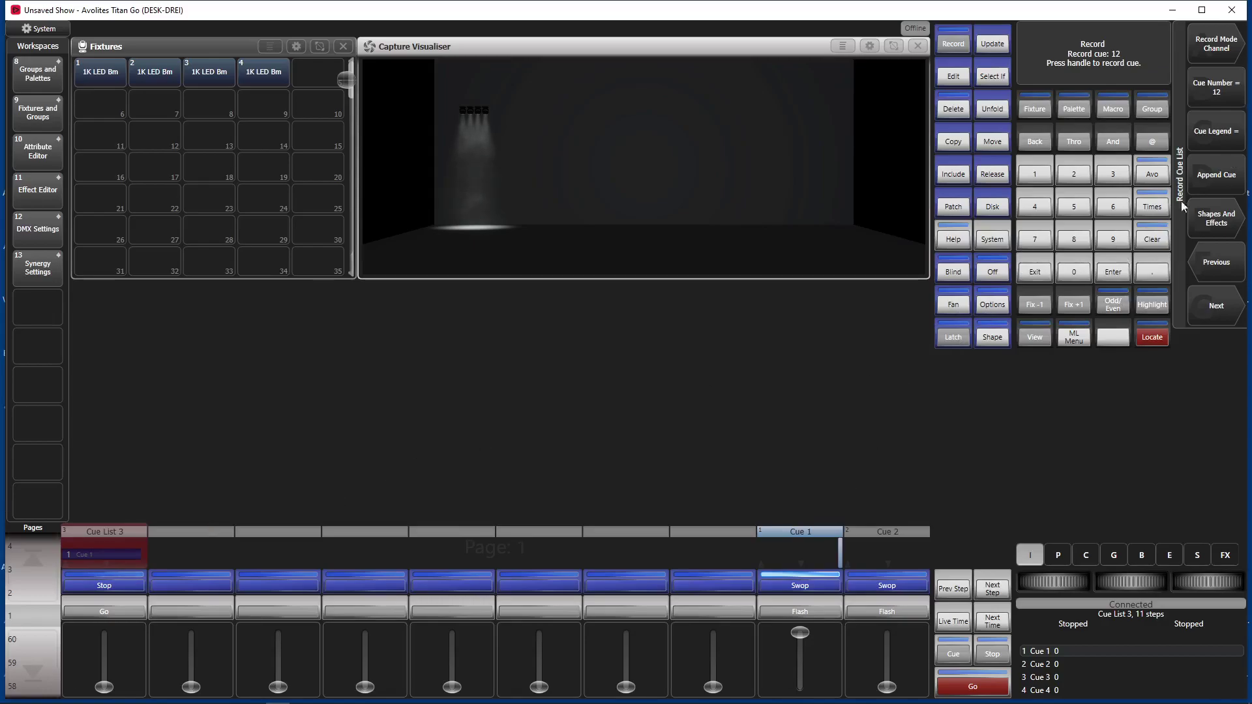
{"action": "left_click", "coordinate": [1035, 272]}
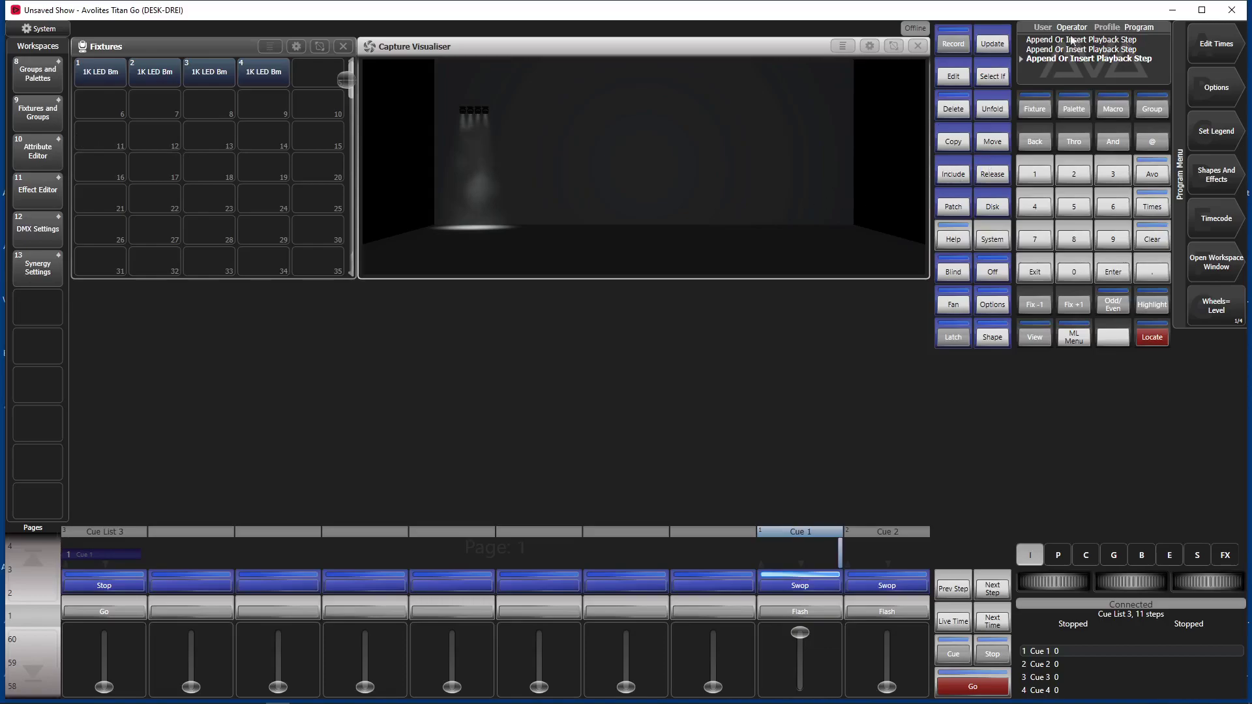
Record Macro1 as connecting Cue List 3 and pressing Next Step, then stop recording
{"action": "left_click", "coordinate": [1114, 109]}
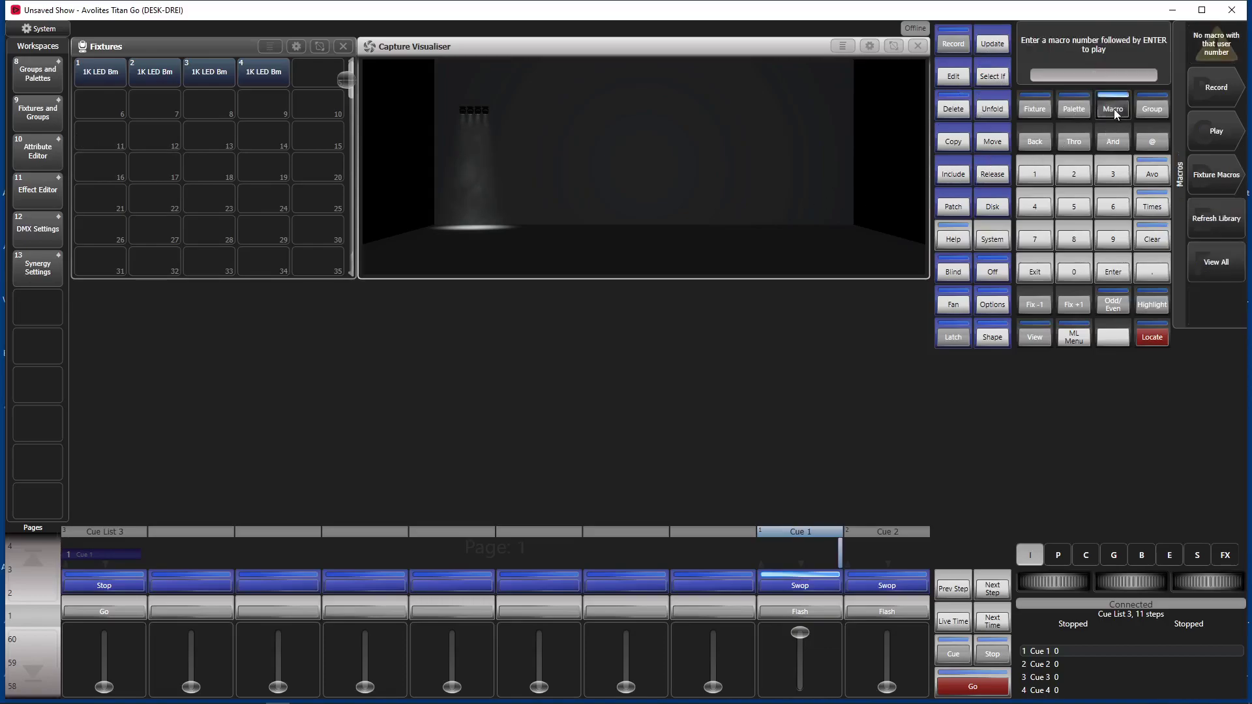
{"action": "left_click", "coordinate": [1224, 90]}
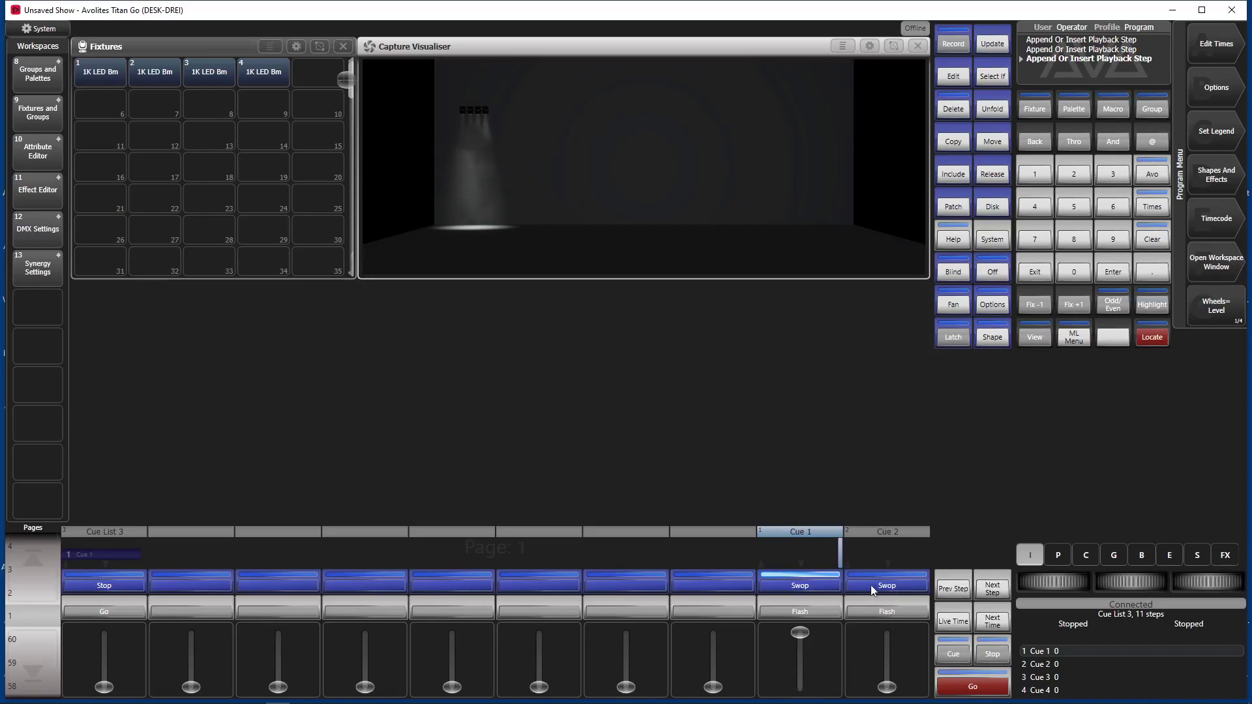
{"action": "left_click", "coordinate": [954, 655]}
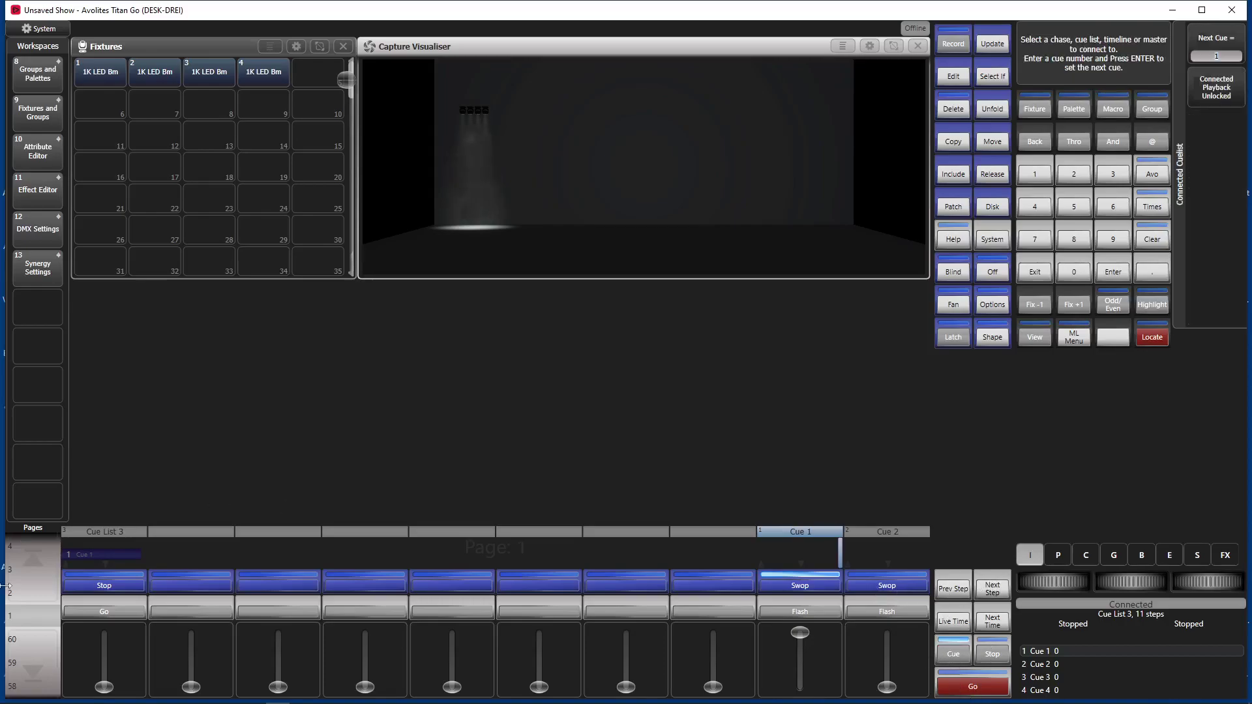
{"action": "left_click", "coordinate": [111, 586]}
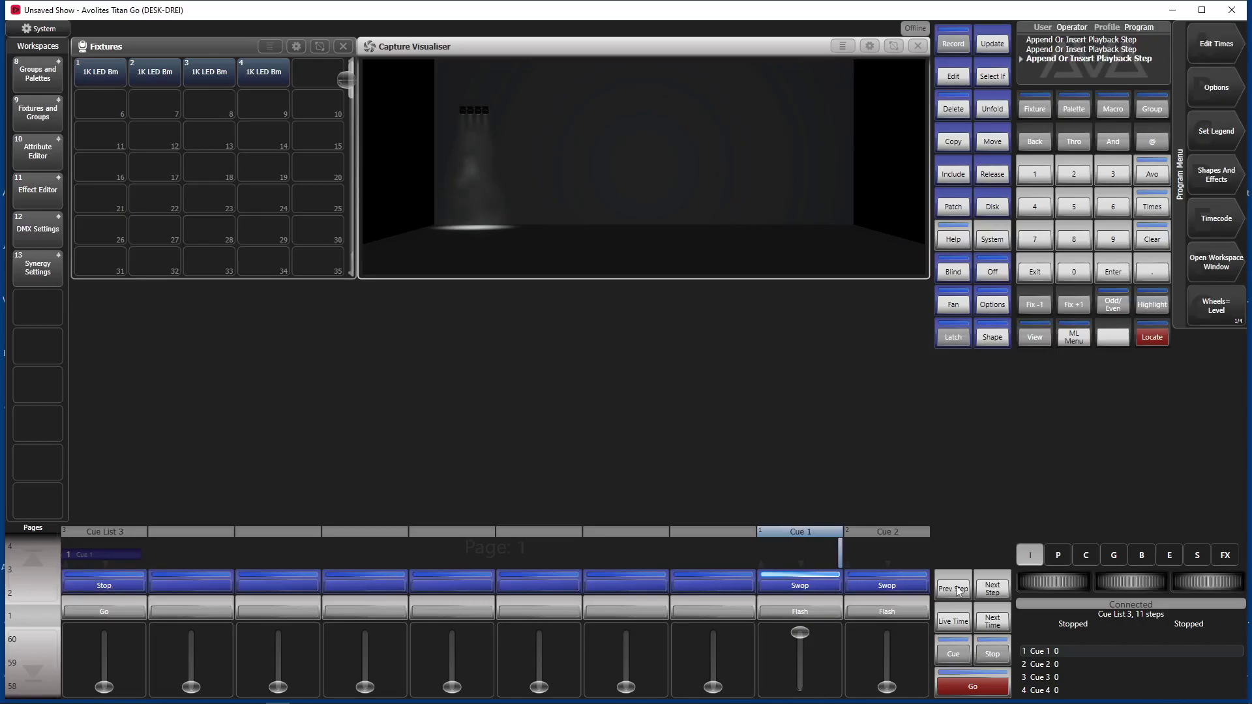
{"action": "left_click", "coordinate": [991, 585]}
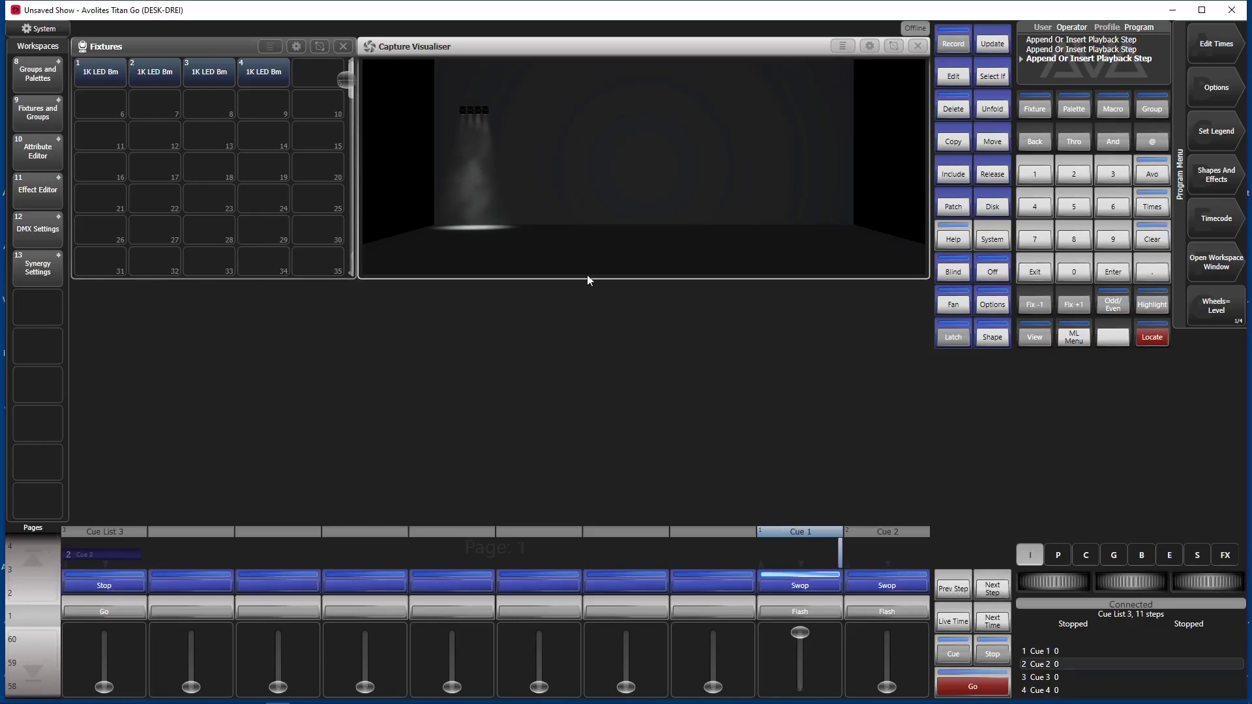
{"action": "left_click", "coordinate": [1107, 109]}
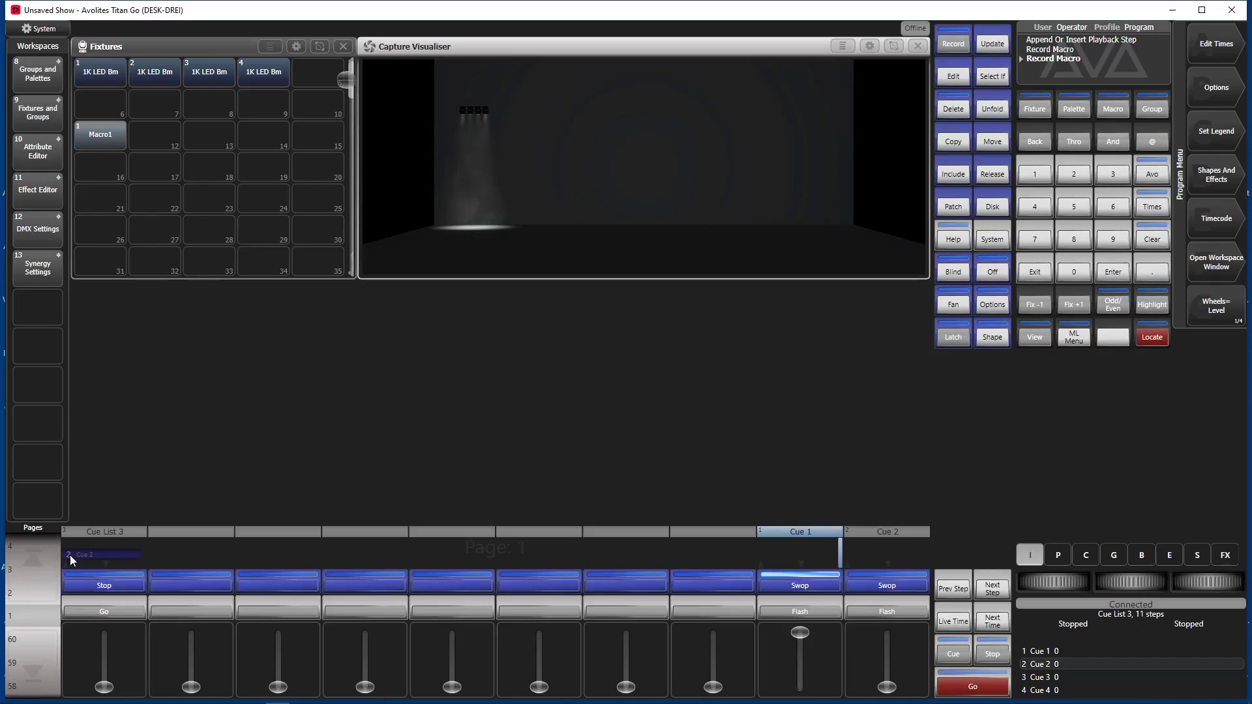
Fire the Macro1 tile twice so Cue List 3 advances to Cue 5
{"action": "left_click", "coordinate": [104, 134]}
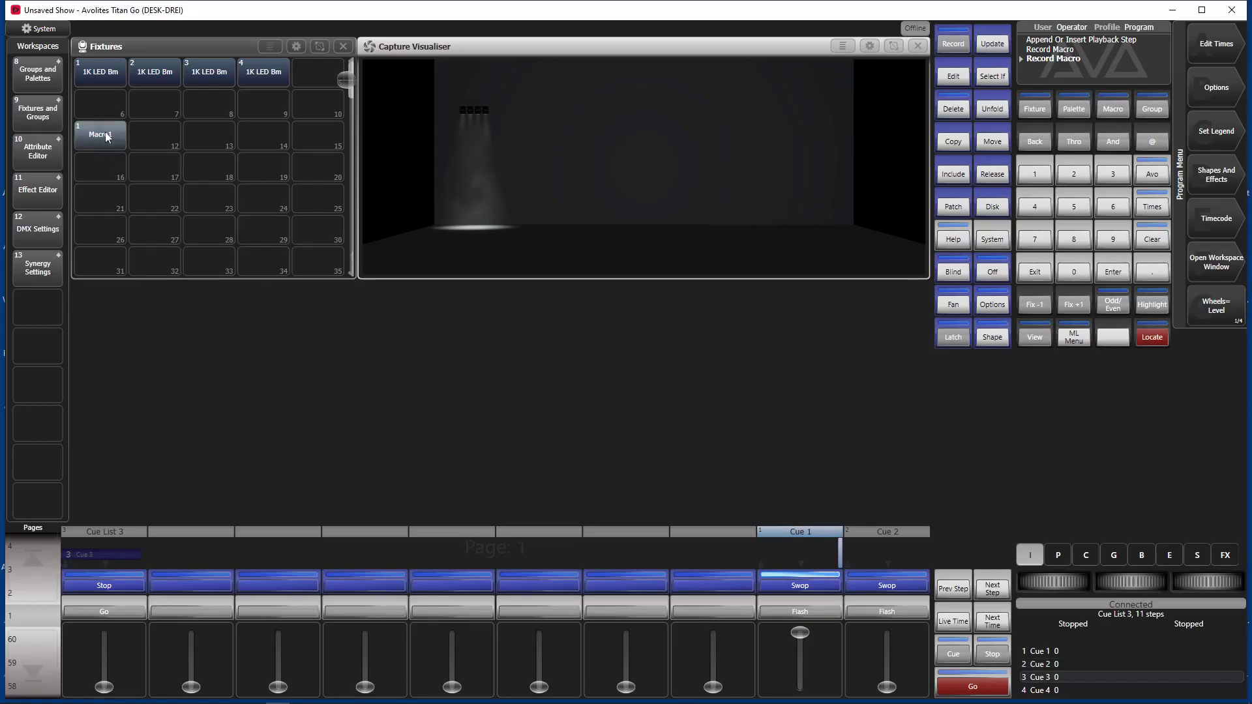
{"action": "left_click", "coordinate": [105, 133]}
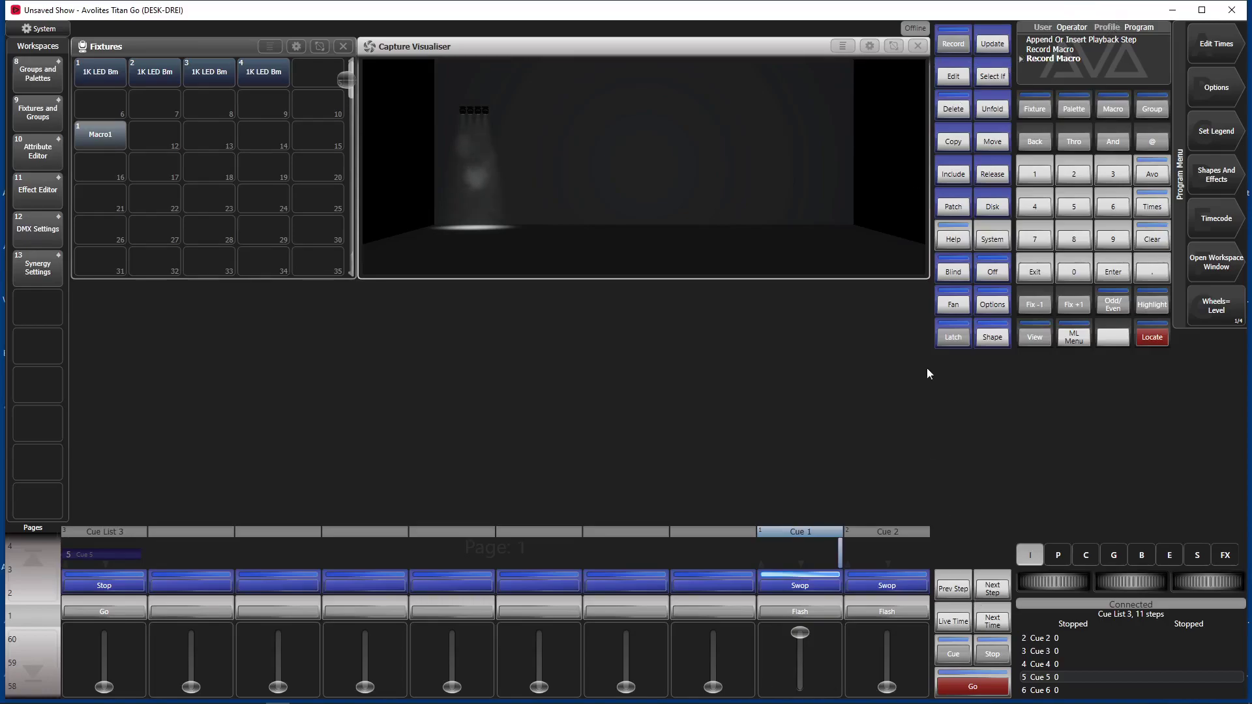
Record a new Cue List 4 on the third playback handle with Cue 1
{"action": "left_click", "coordinate": [956, 44]}
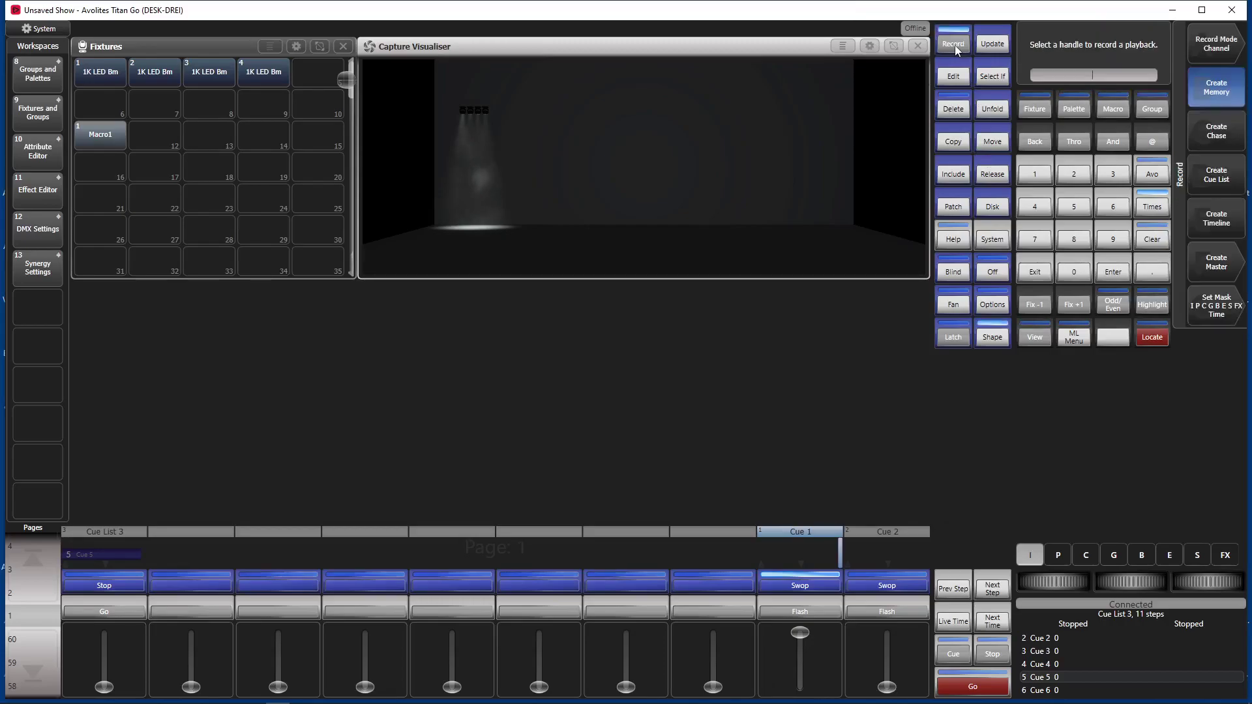
{"action": "left_click", "coordinate": [1217, 175]}
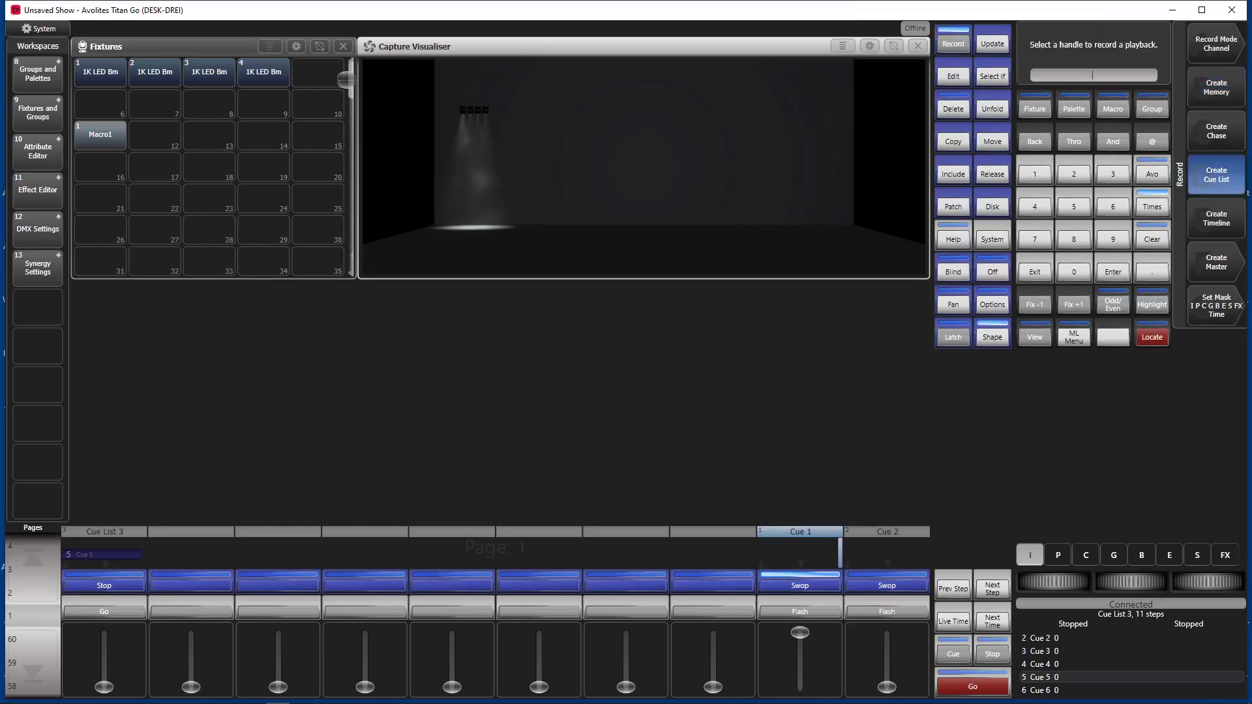
{"action": "left_click", "coordinate": [267, 582]}
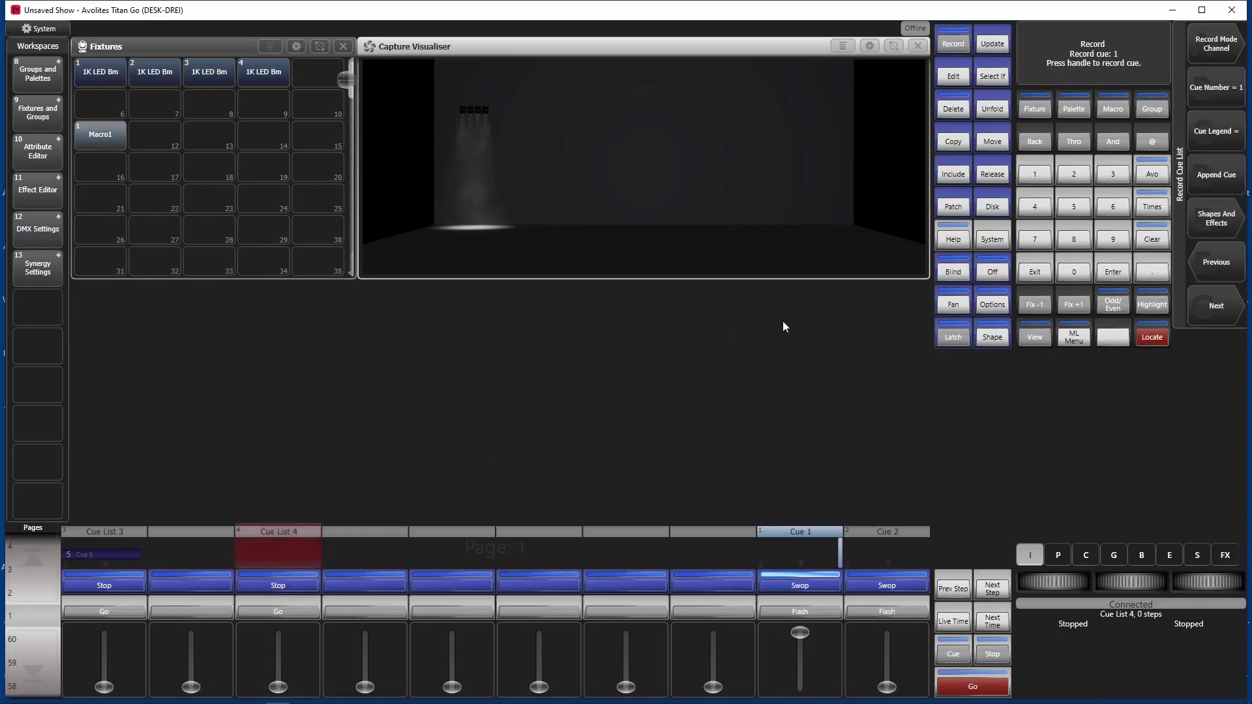
{"action": "left_click", "coordinate": [275, 586]}
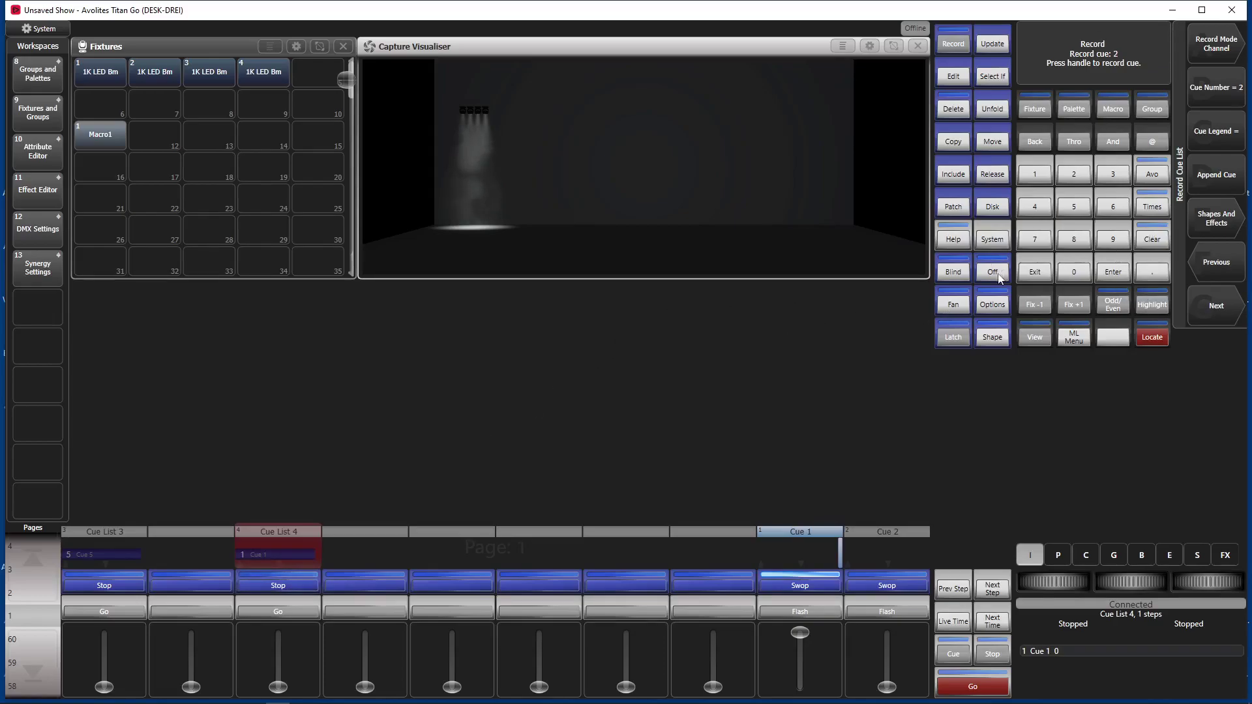
In Cue List 4's cue table, make Cue 1 autoload Cue 2 and link Macro1
{"action": "left_click", "coordinate": [1041, 275]}
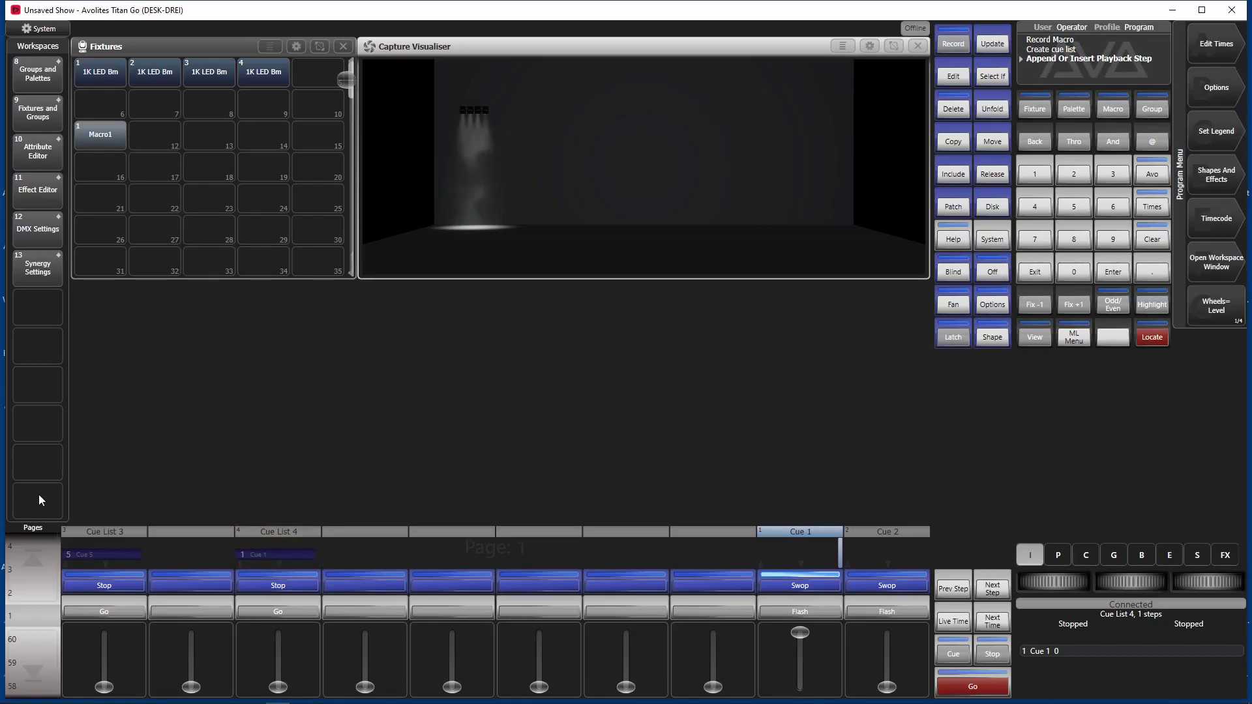
{"action": "left_click", "coordinate": [268, 549]}
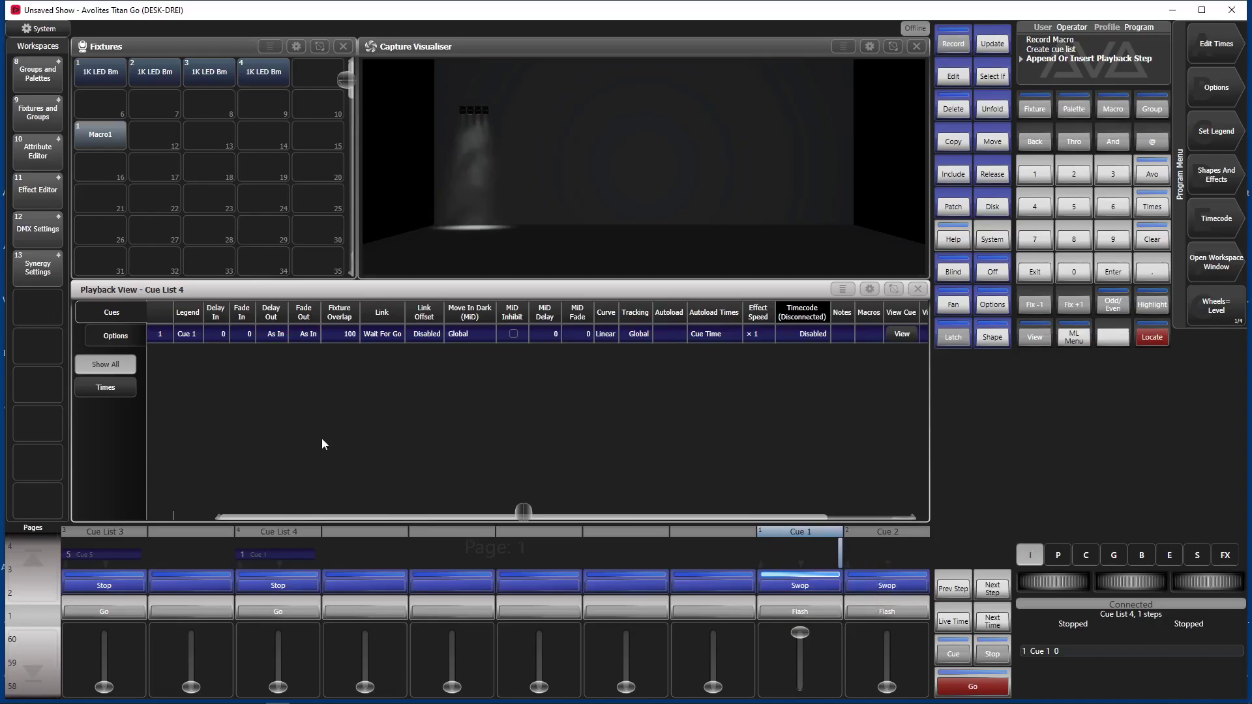
{"action": "left_click", "coordinate": [673, 333]}
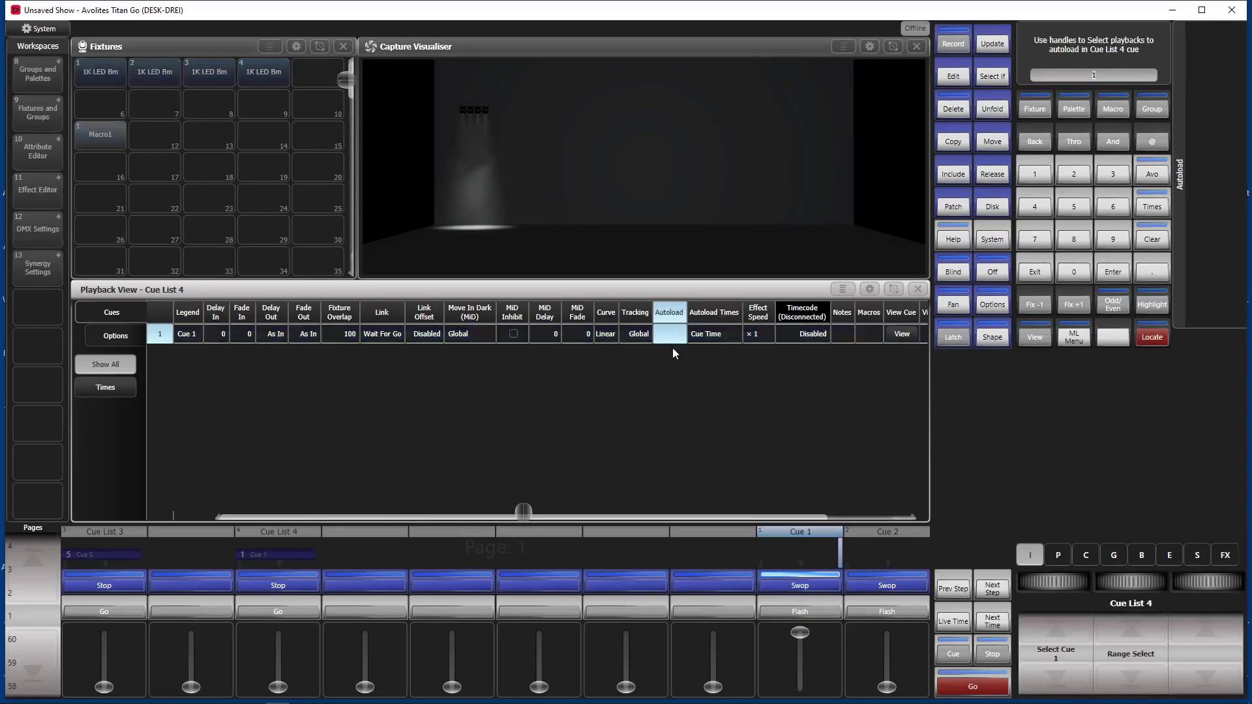
{"action": "left_click", "coordinate": [882, 585]}
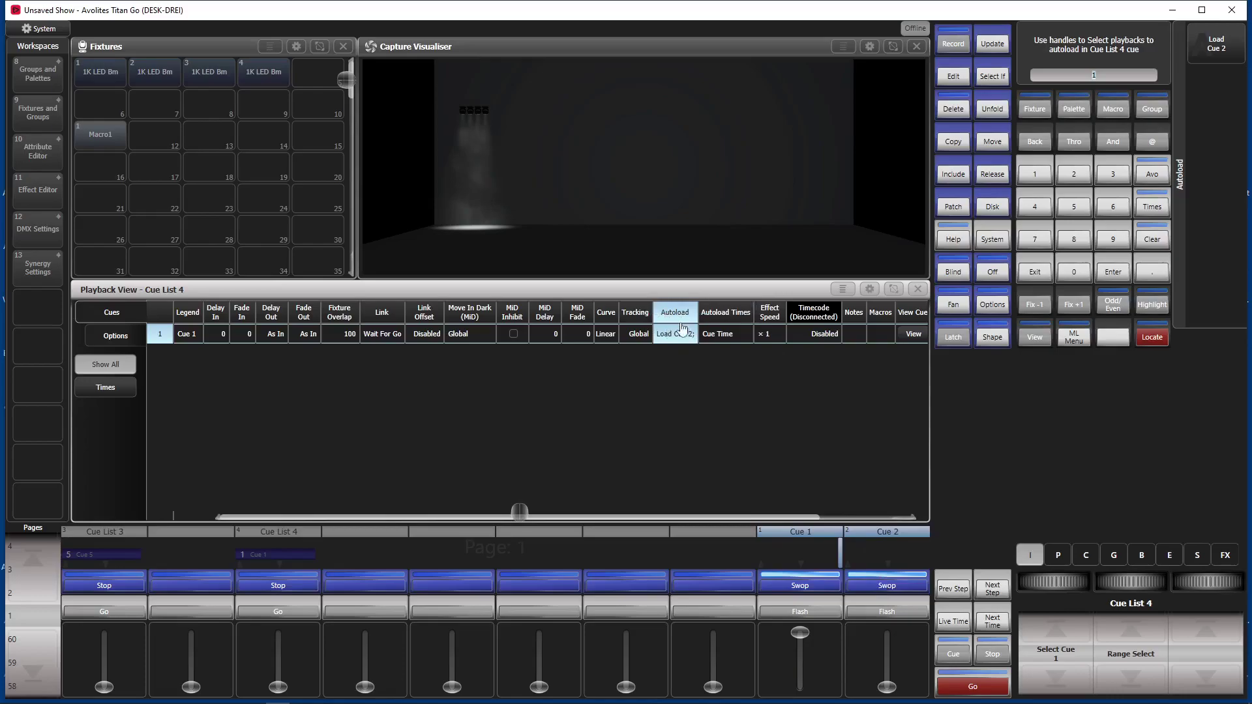
{"action": "left_click", "coordinate": [875, 334]}
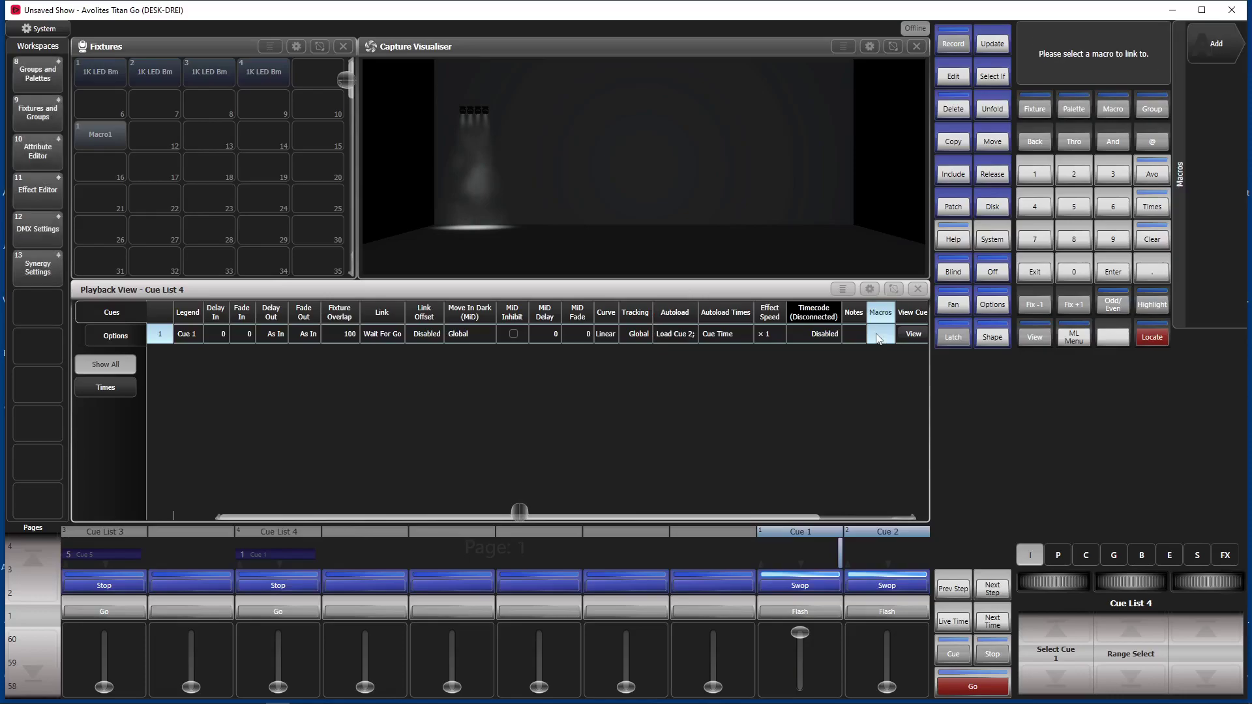
{"action": "left_click", "coordinate": [101, 143]}
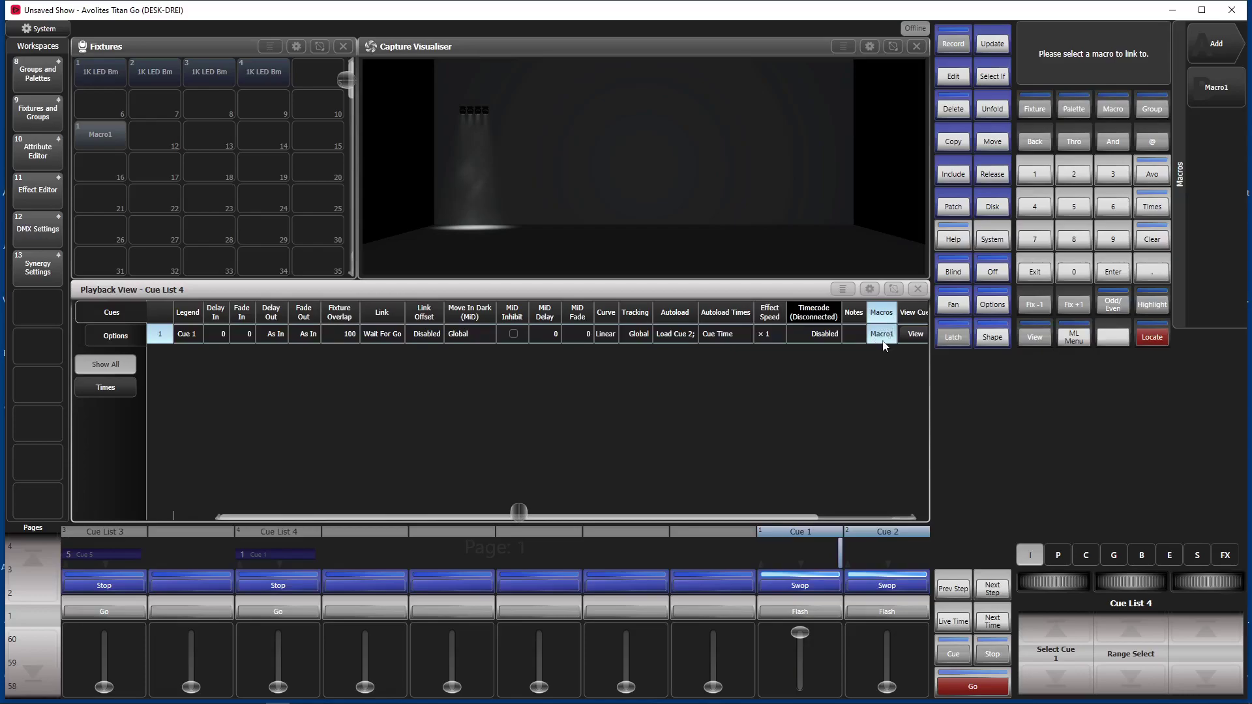
Close Cue List 4's playback view and add a new key profile to its handle
{"action": "left_click", "coordinate": [1030, 277]}
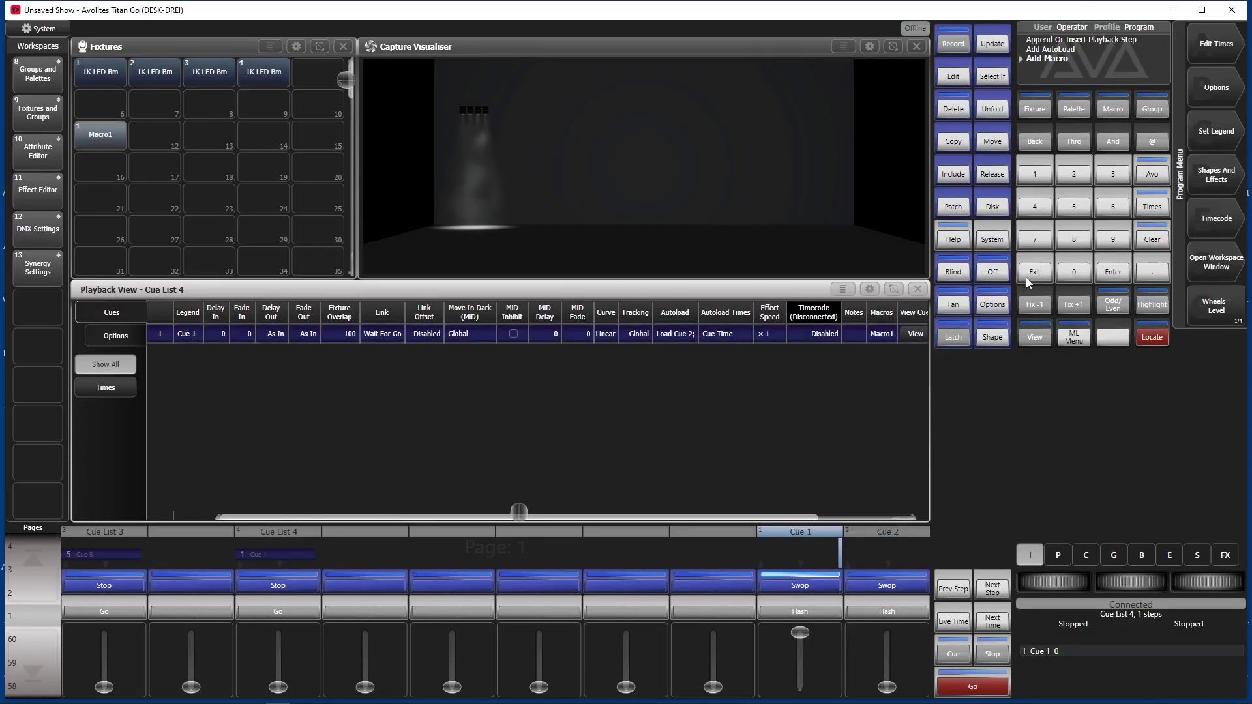
{"action": "left_click", "coordinate": [917, 290]}
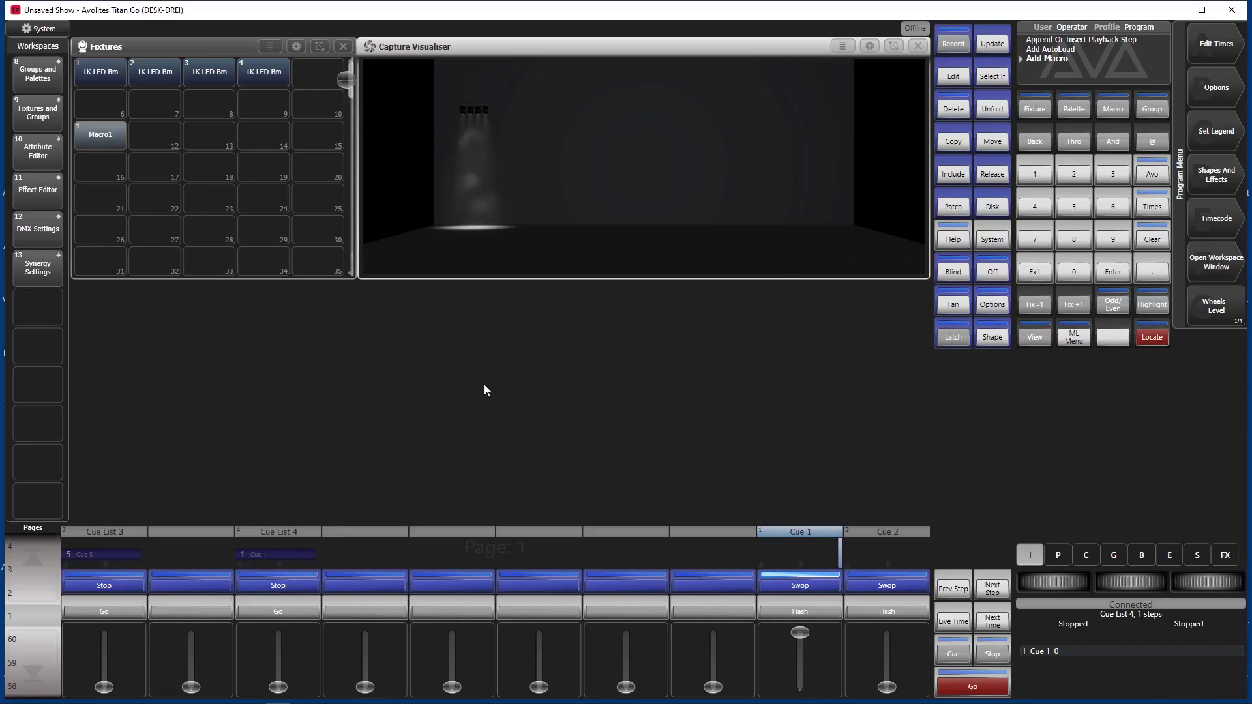
{"action": "left_click", "coordinate": [1200, 92]}
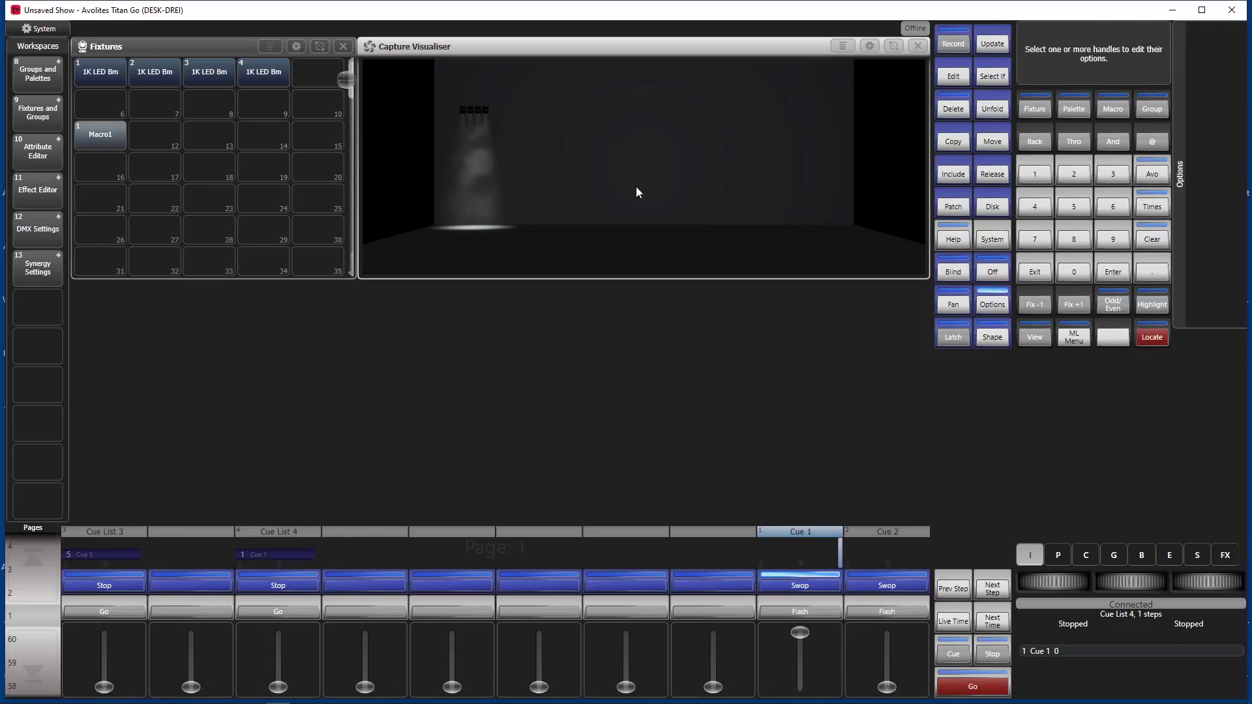
{"action": "left_click", "coordinate": [256, 581]}
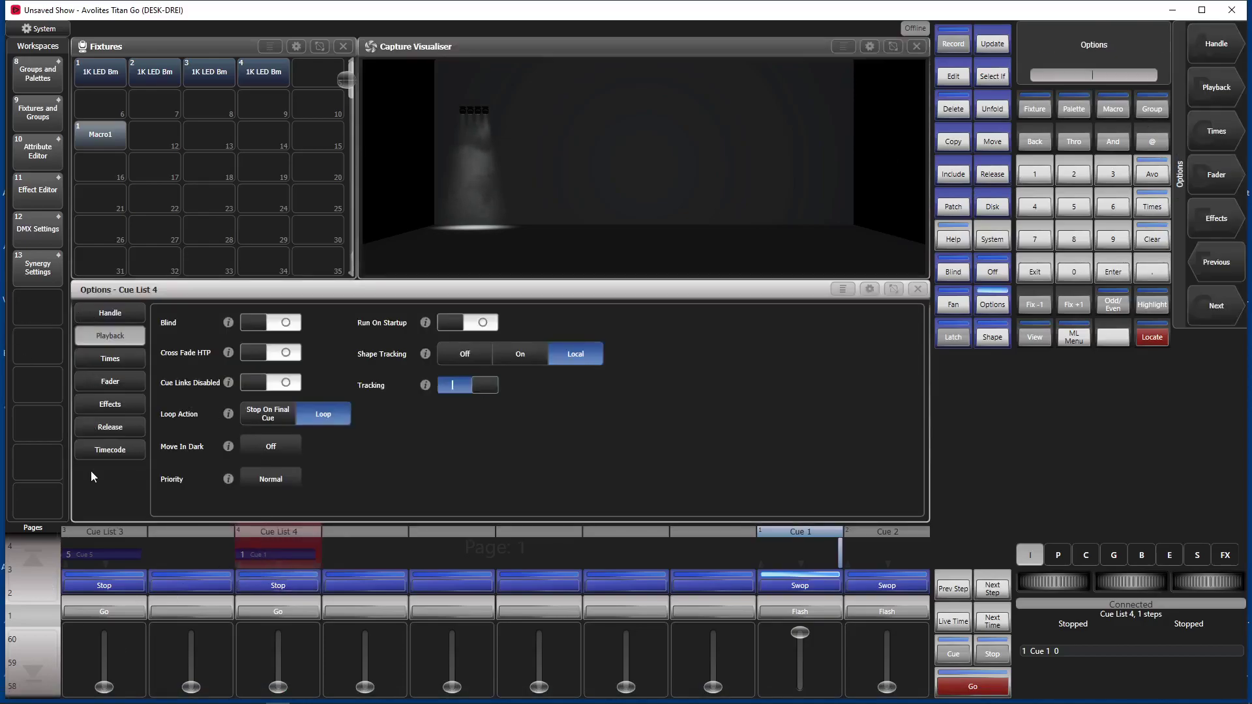
{"action": "left_click", "coordinate": [121, 309]}
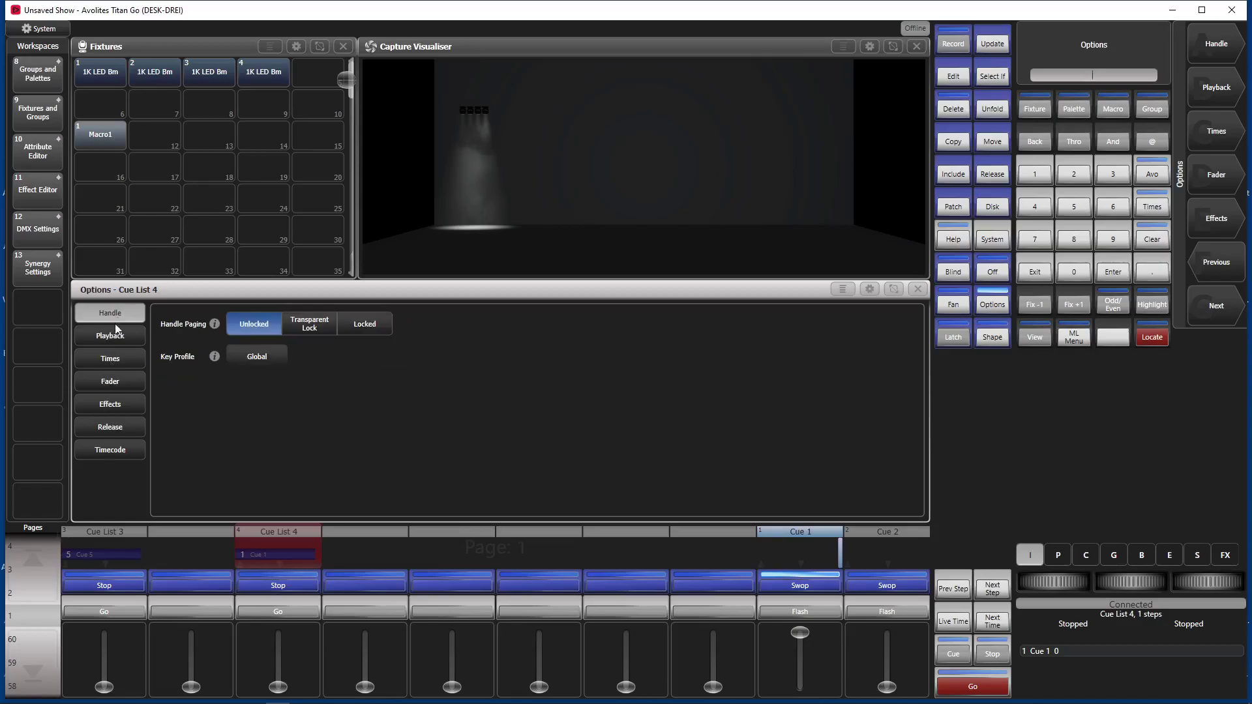
{"action": "left_click", "coordinate": [249, 358]}
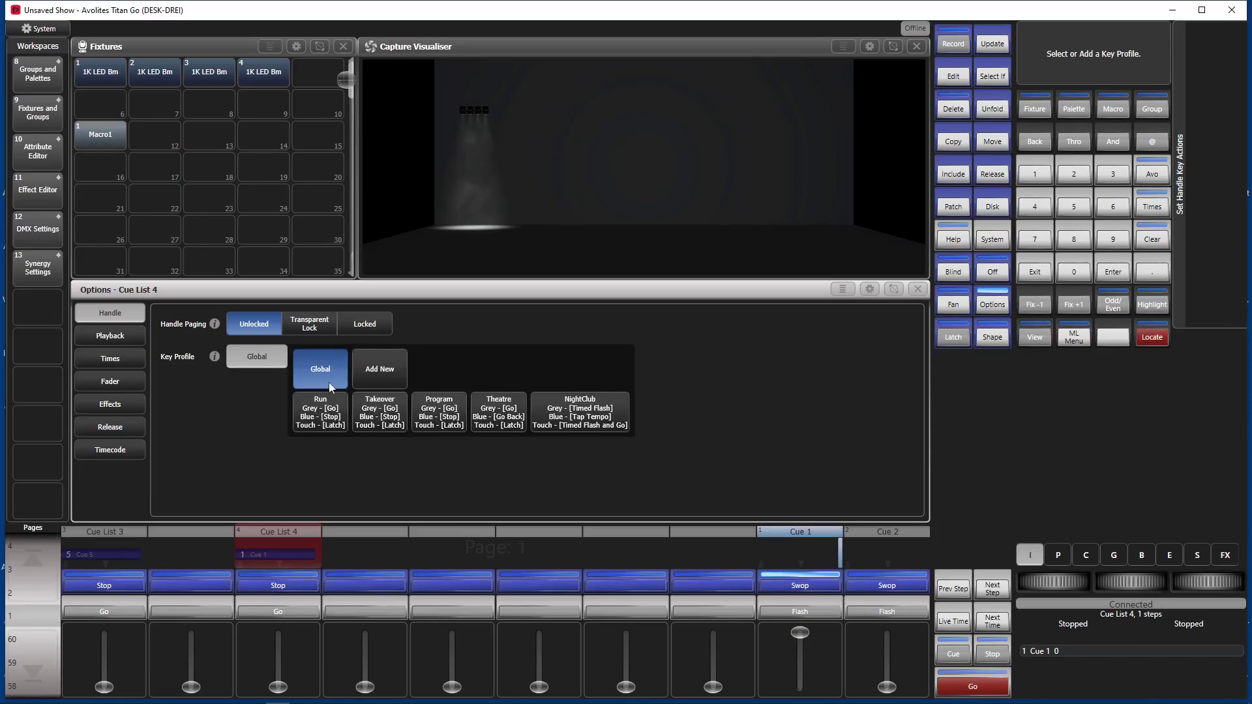
{"action": "left_click", "coordinate": [369, 371]}
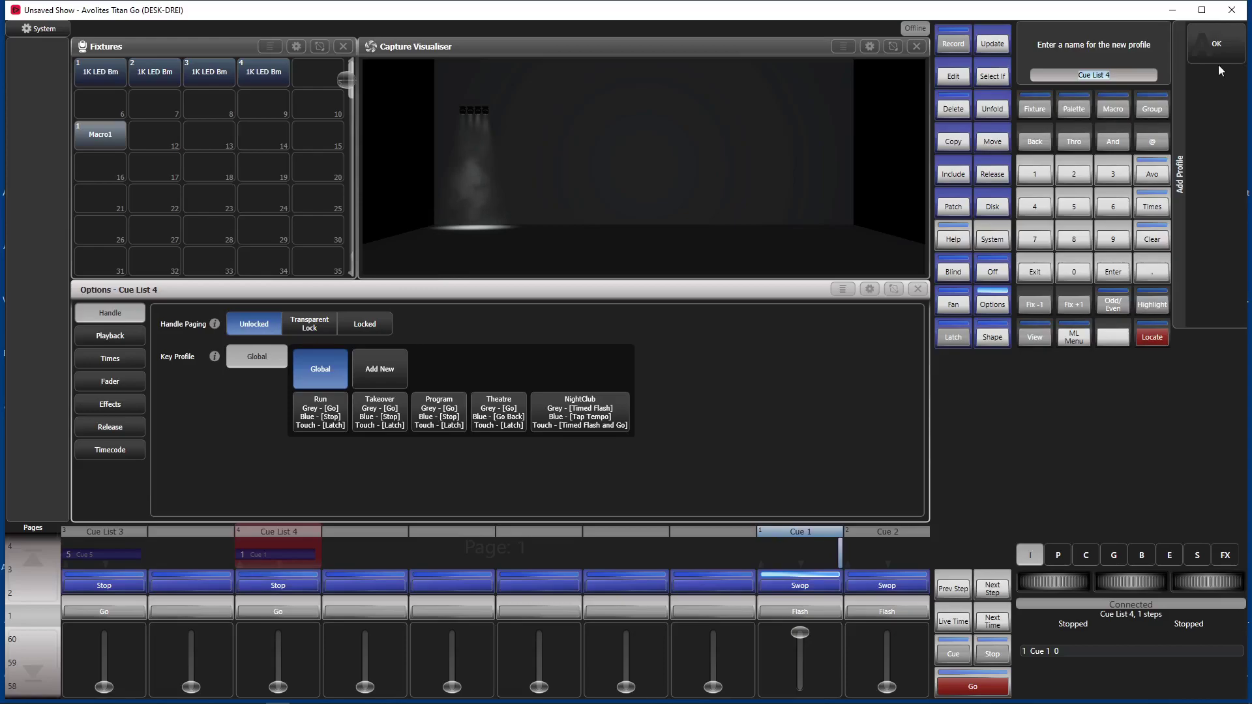
Name the profile 'Cue List 4' and set its Blue Key to Flash
{"action": "left_click", "coordinate": [1208, 41]}
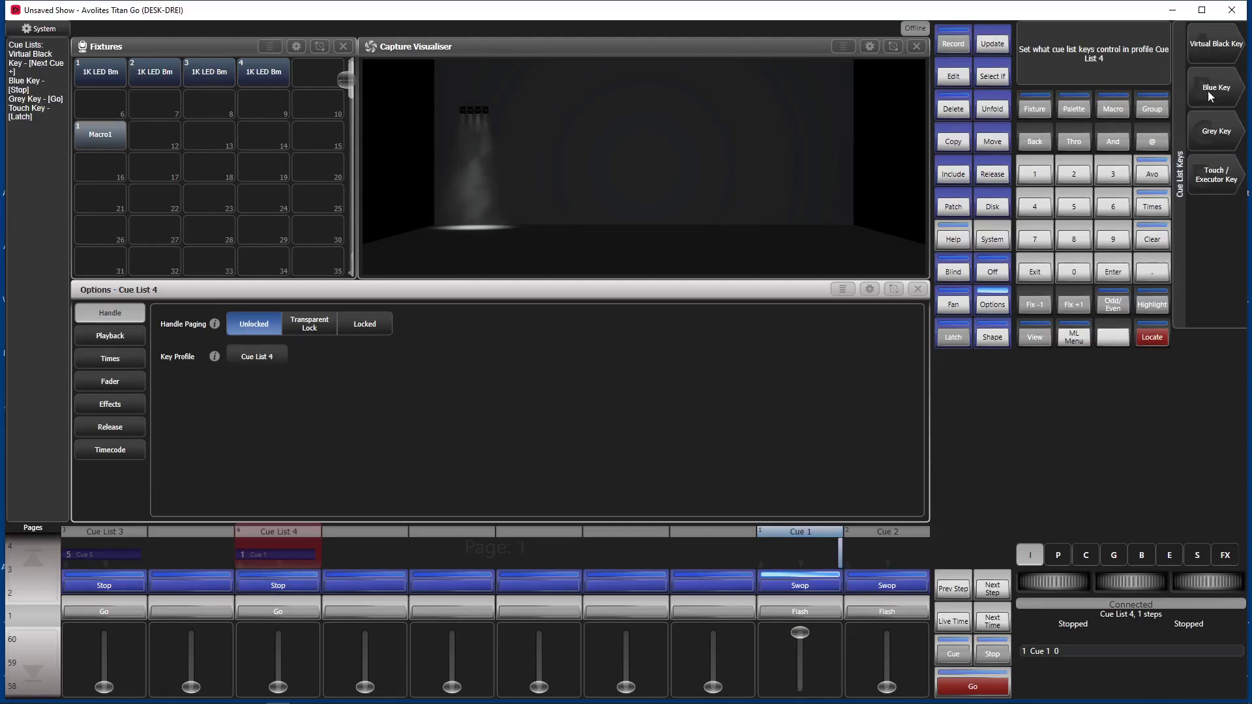
{"action": "left_click", "coordinate": [1211, 91]}
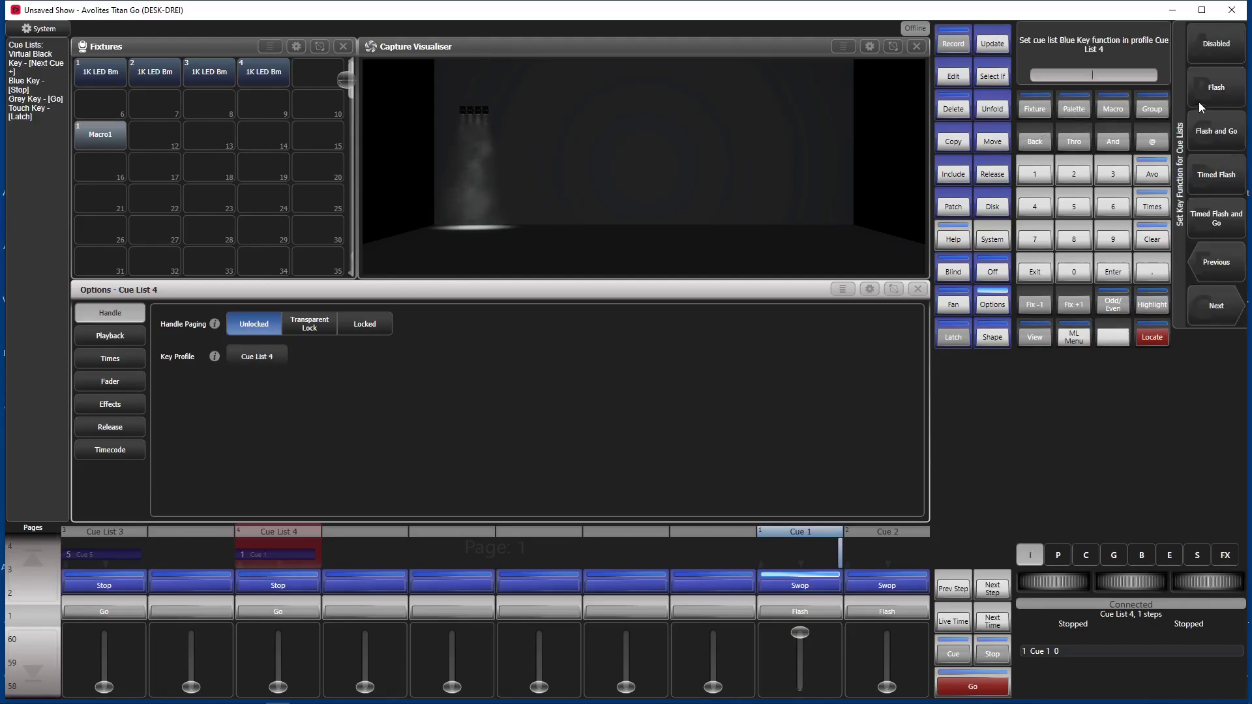
{"action": "left_click", "coordinate": [1214, 88]}
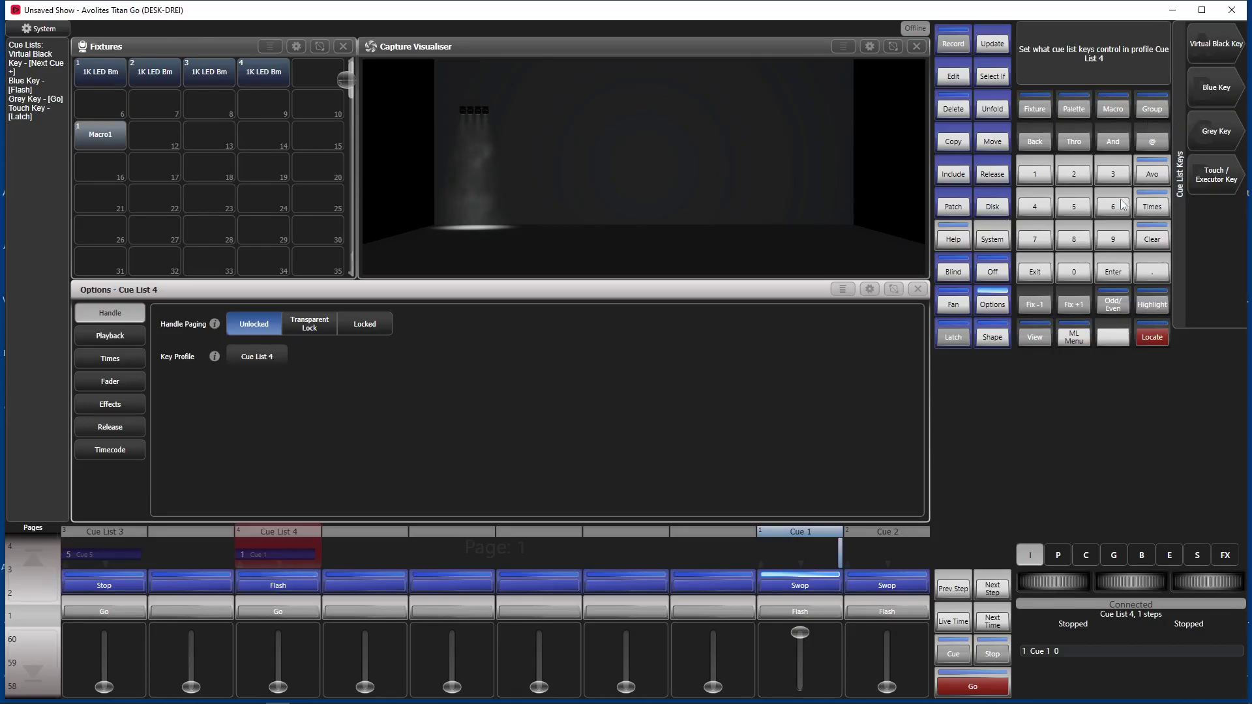
{"action": "left_click", "coordinate": [1041, 263]}
{"action": "left_click", "coordinate": [1036, 270]}
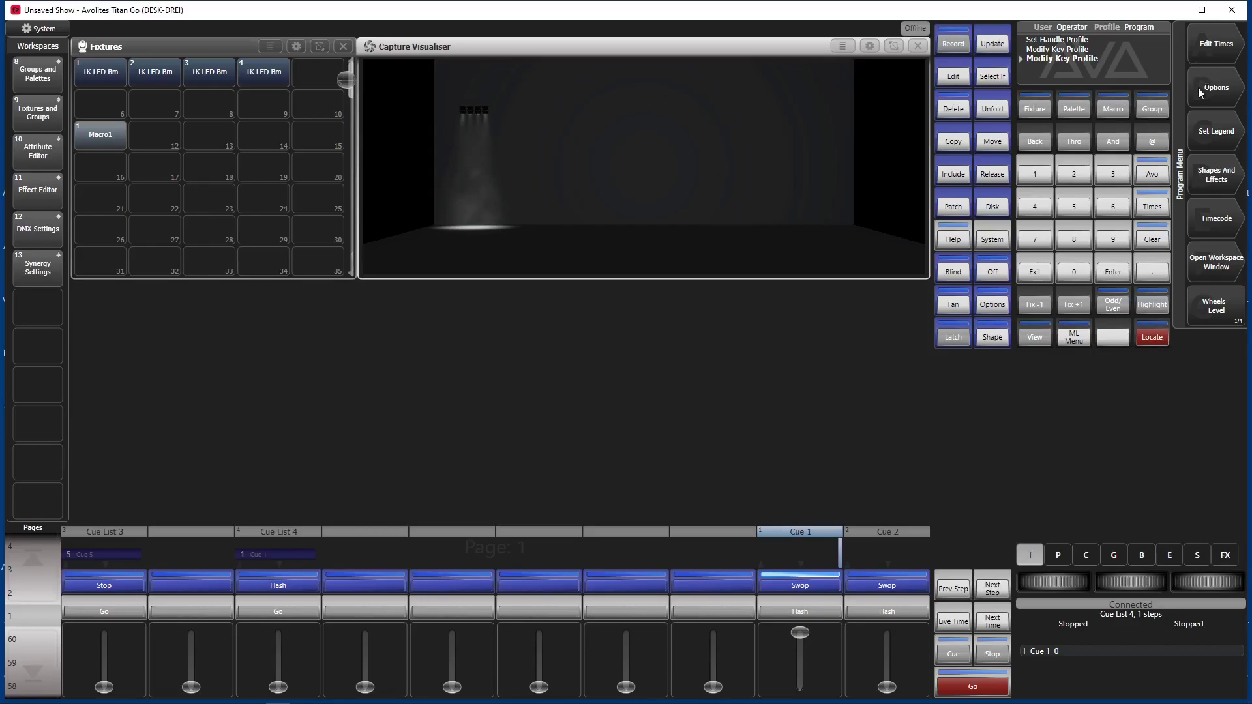
Give Cue List 4 a Local release mask that includes only Intensity
{"action": "left_click", "coordinate": [1223, 91]}
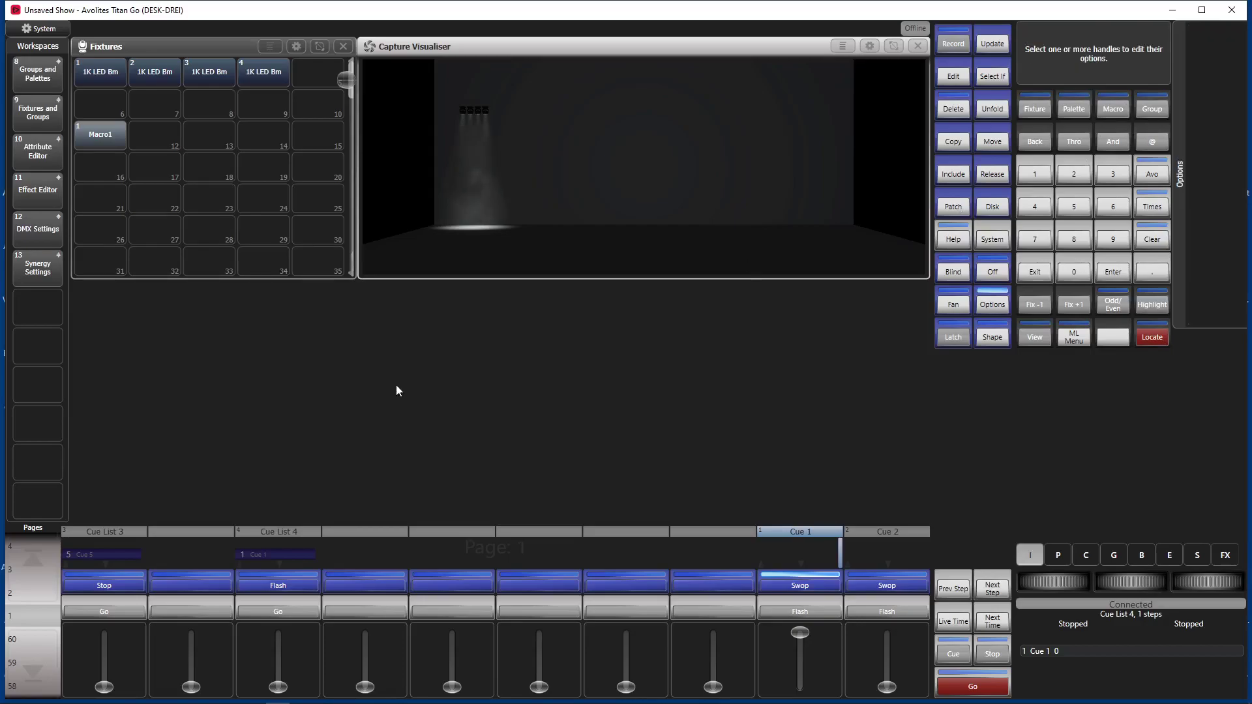
{"action": "left_click", "coordinate": [284, 548]}
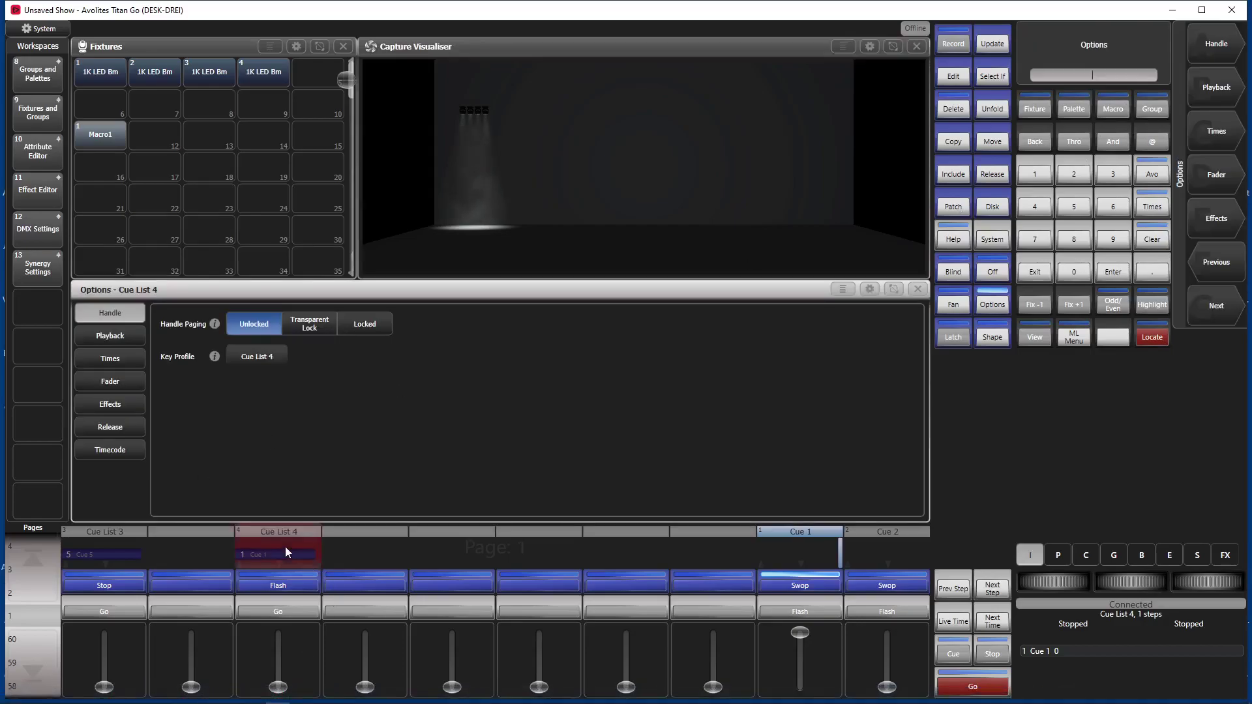
{"action": "left_click", "coordinate": [107, 424]}
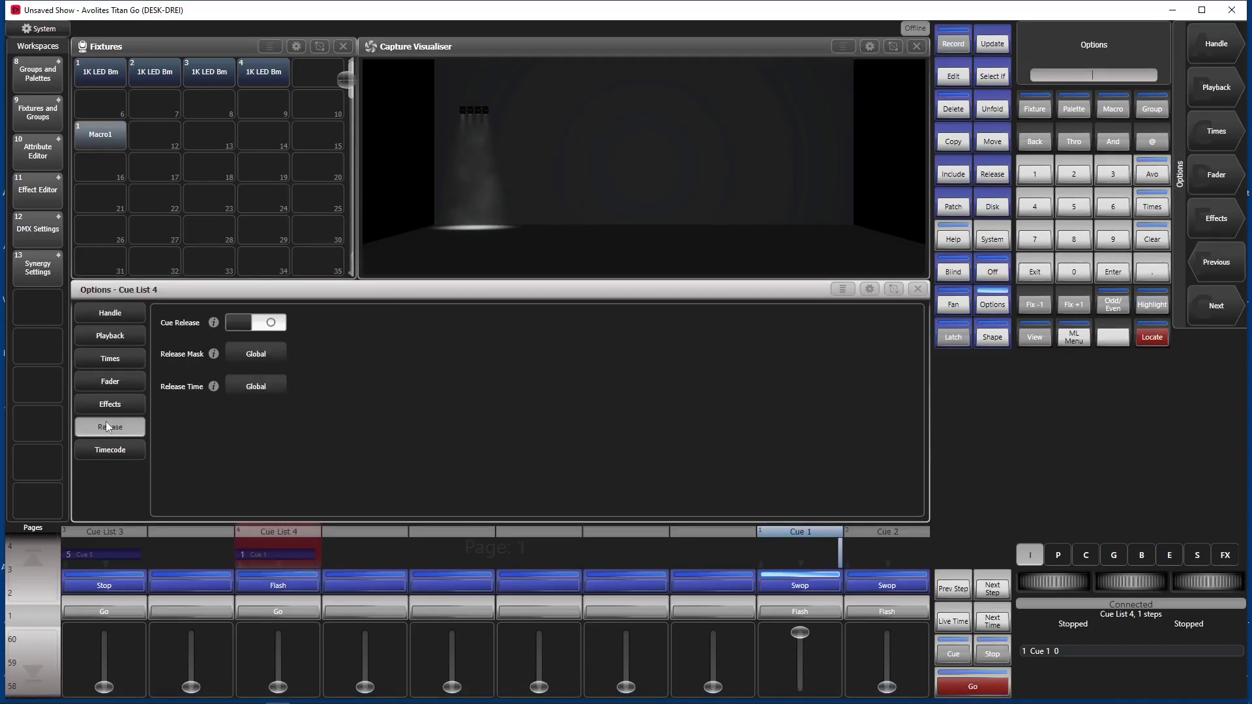
{"action": "left_click", "coordinate": [261, 354]}
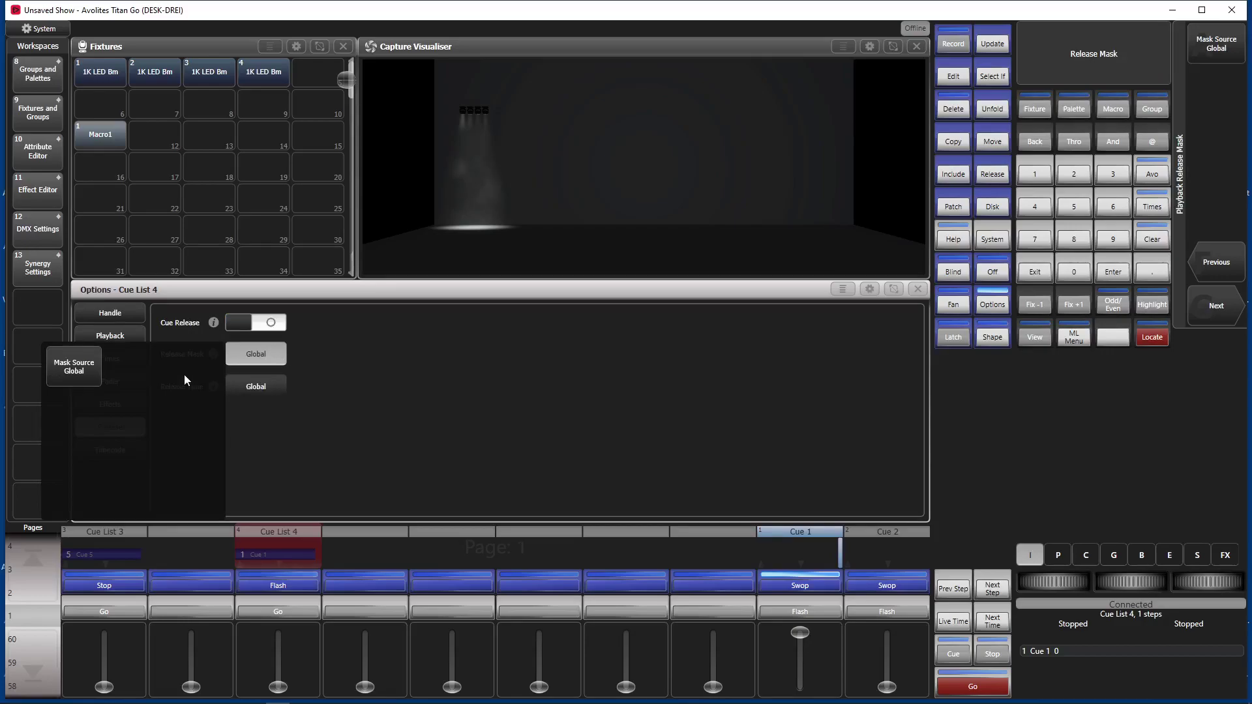
{"action": "left_click", "coordinate": [65, 373]}
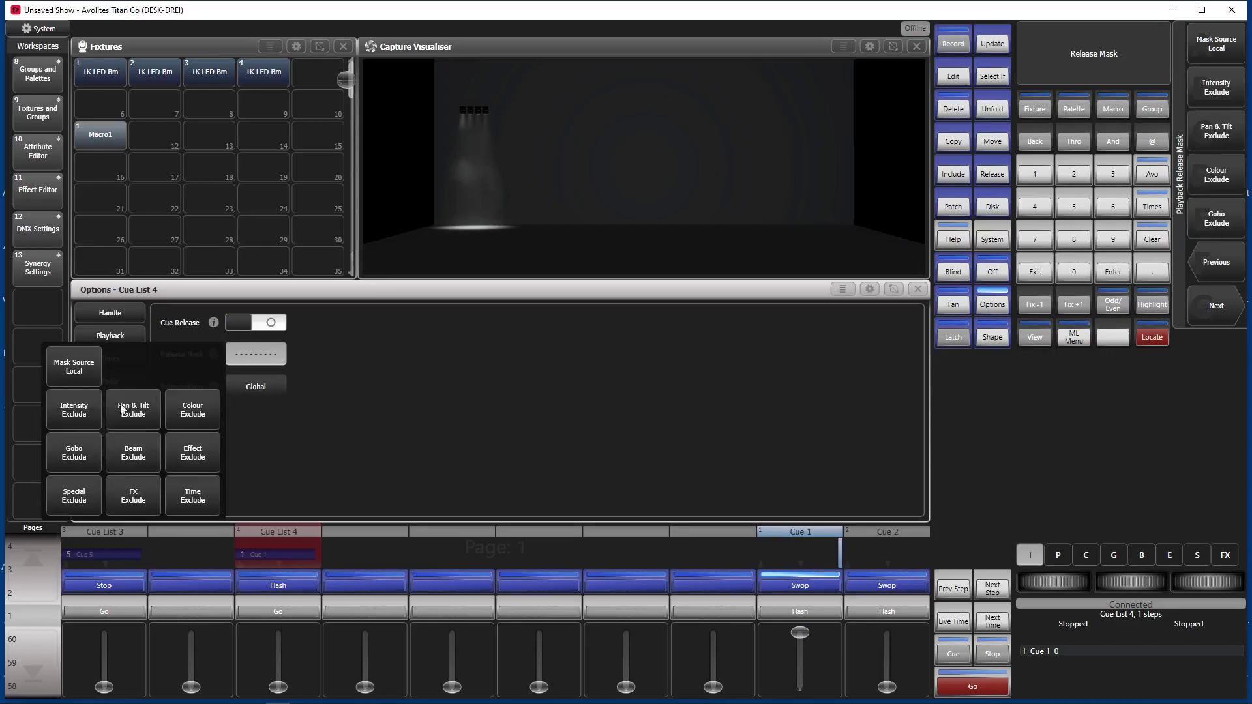
{"action": "left_click", "coordinate": [58, 411]}
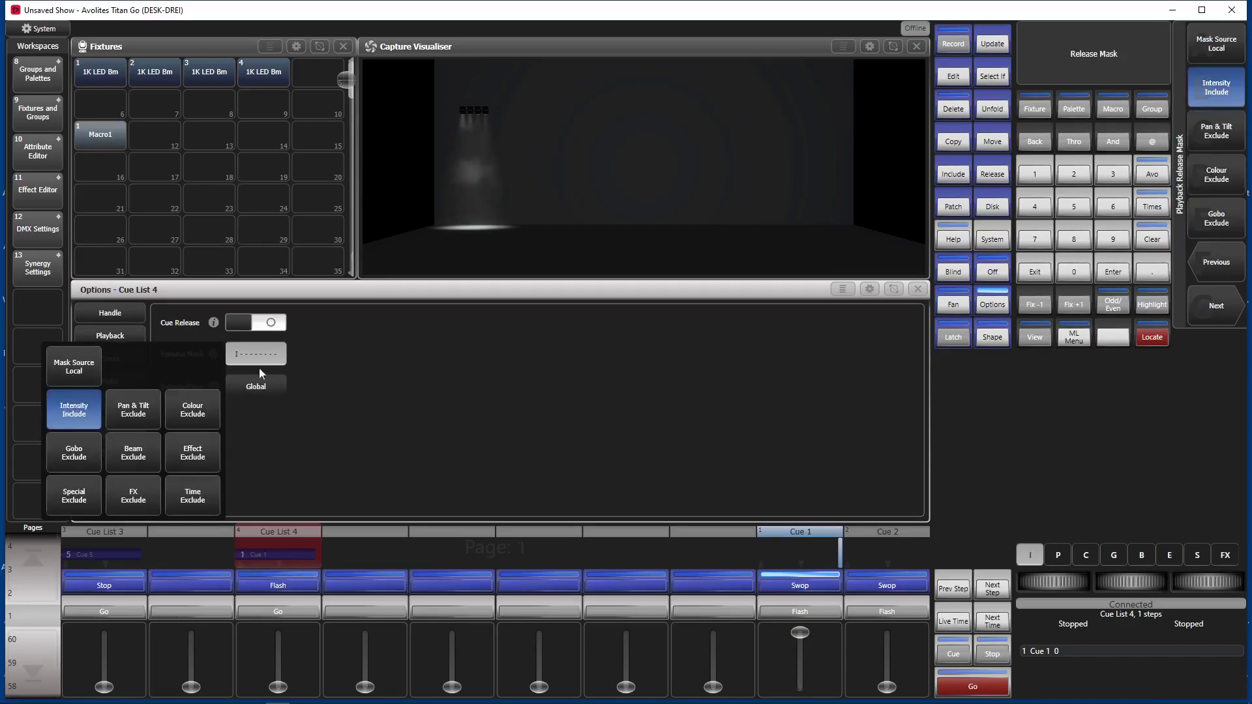
{"action": "left_click", "coordinate": [1032, 273]}
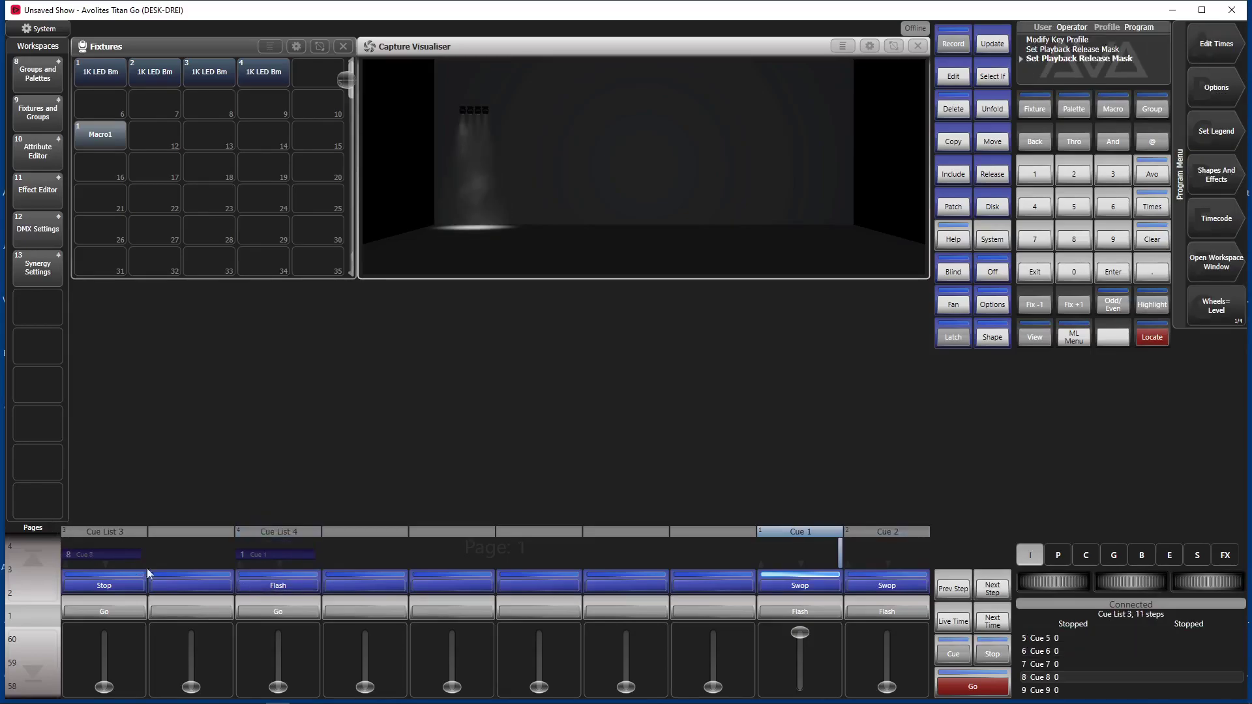
Flash Cue List 4 three times to advance Cue List 3, then open its Playback View
{"action": "left_click", "coordinate": [275, 585]}
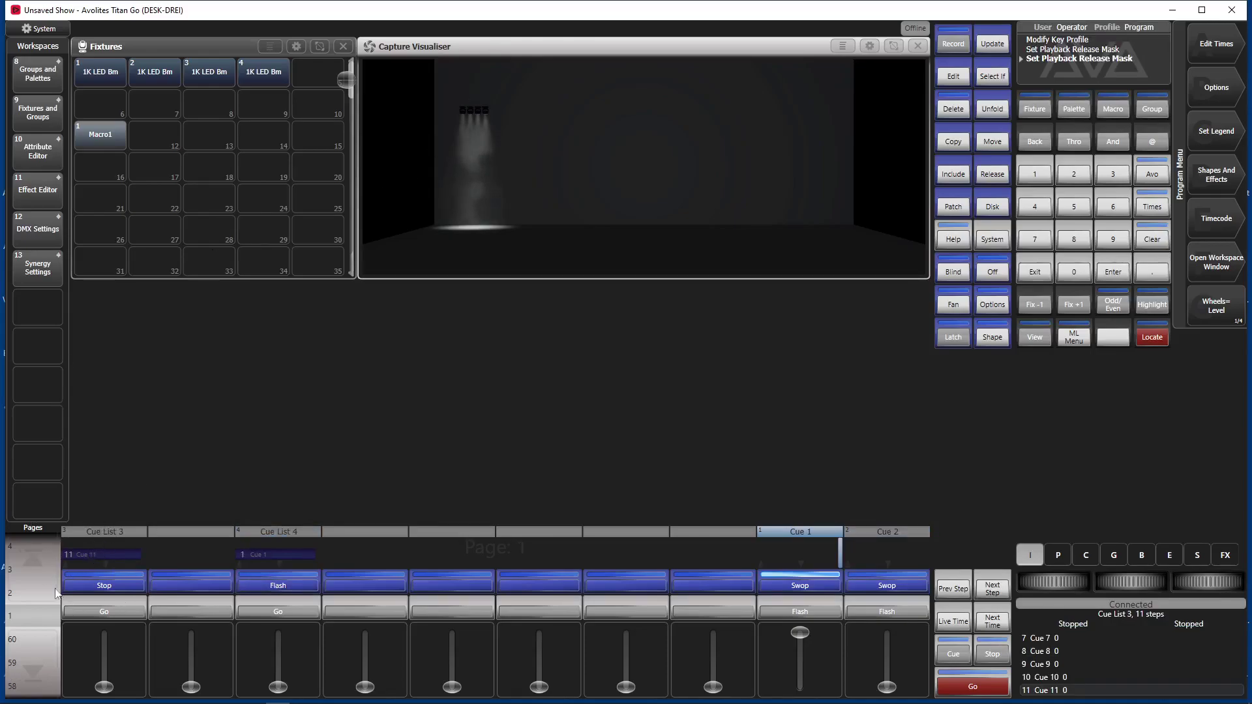
{"action": "left_click", "coordinate": [272, 586]}
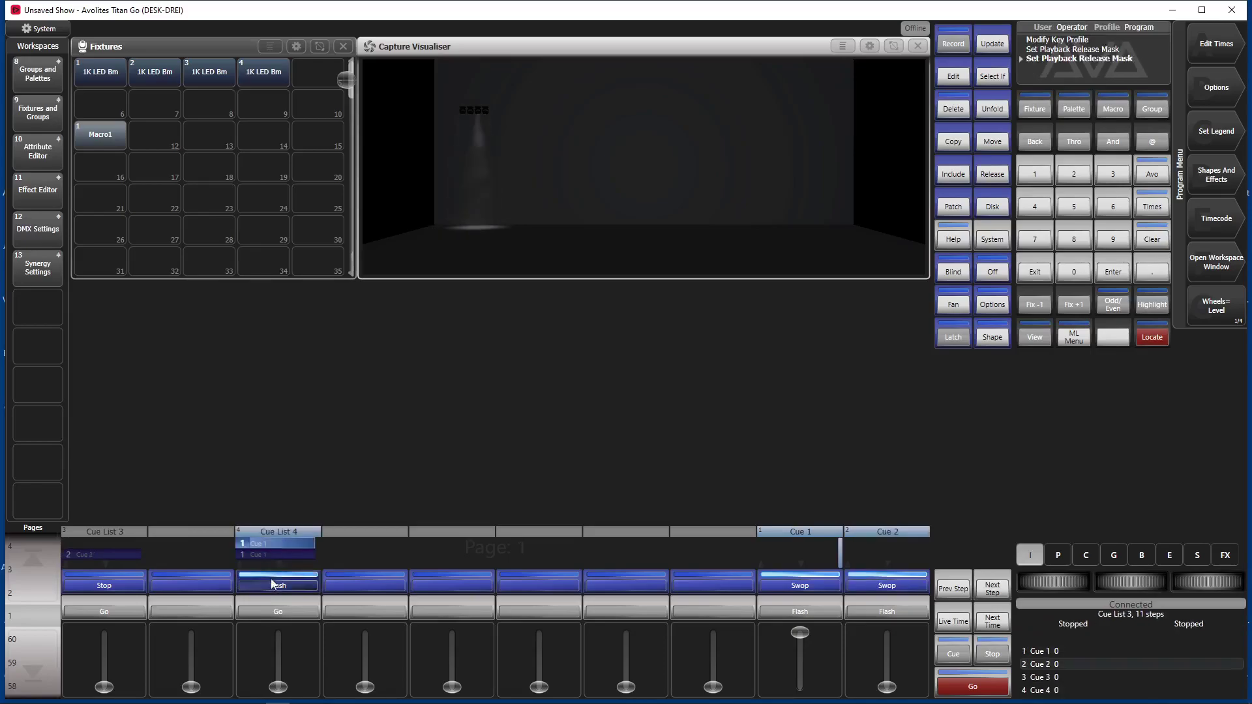
{"action": "left_click", "coordinate": [272, 582]}
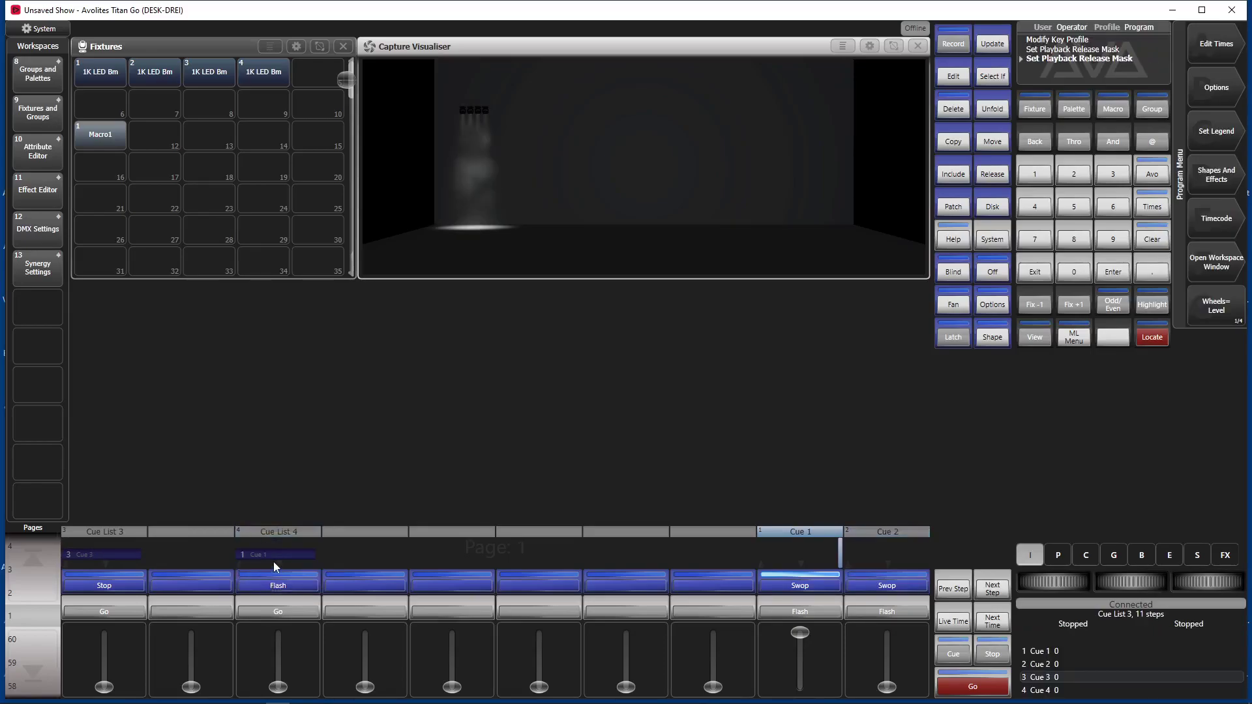
{"action": "left_click", "coordinate": [274, 552]}
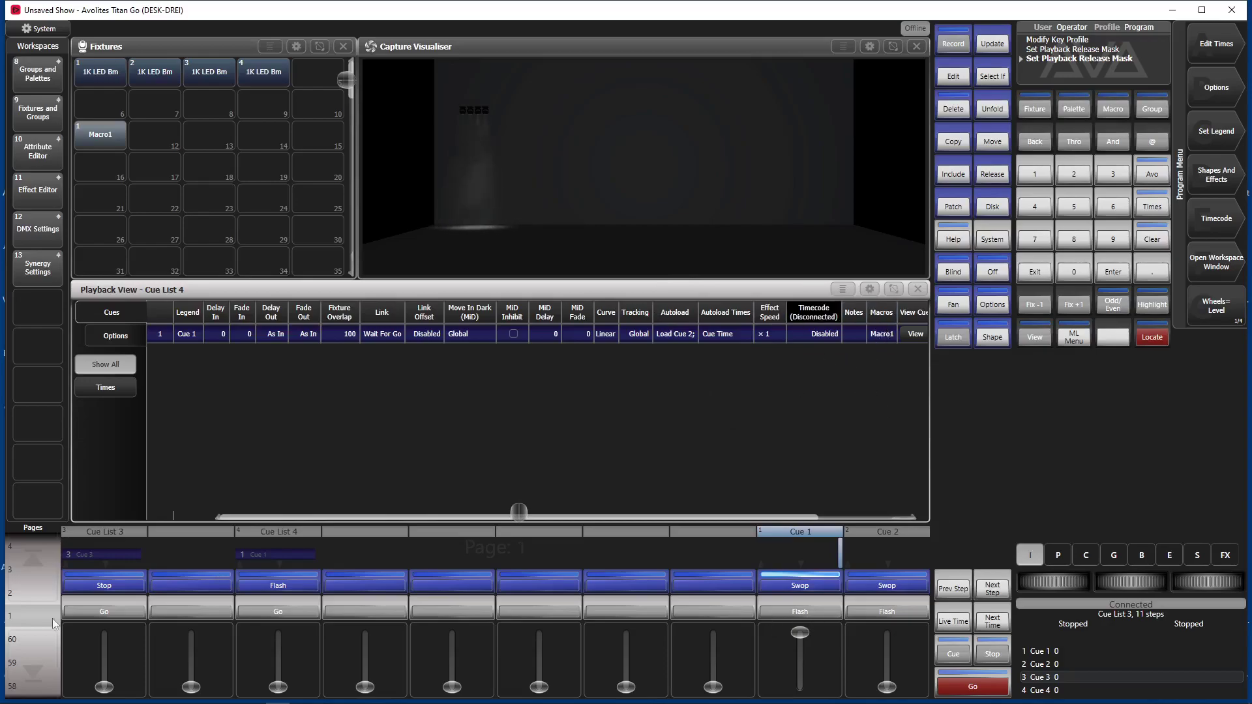
Close the Playback View – Cue List 4 window
{"action": "left_click", "coordinate": [916, 288]}
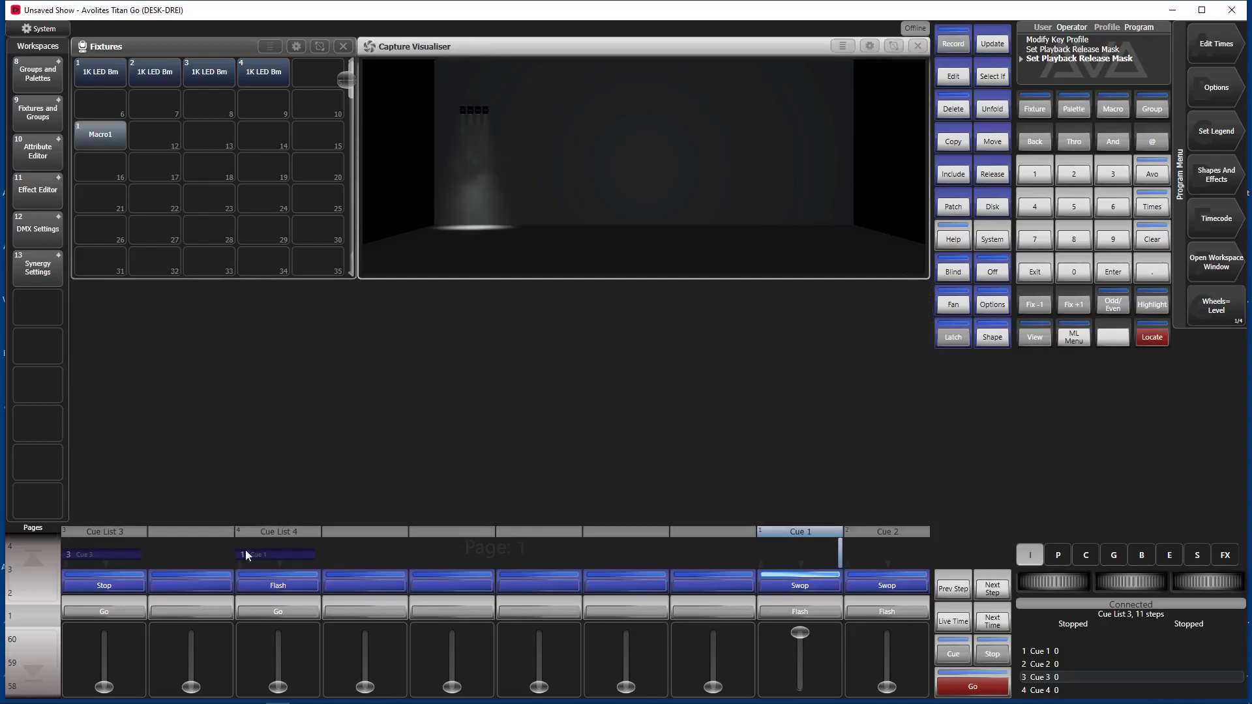